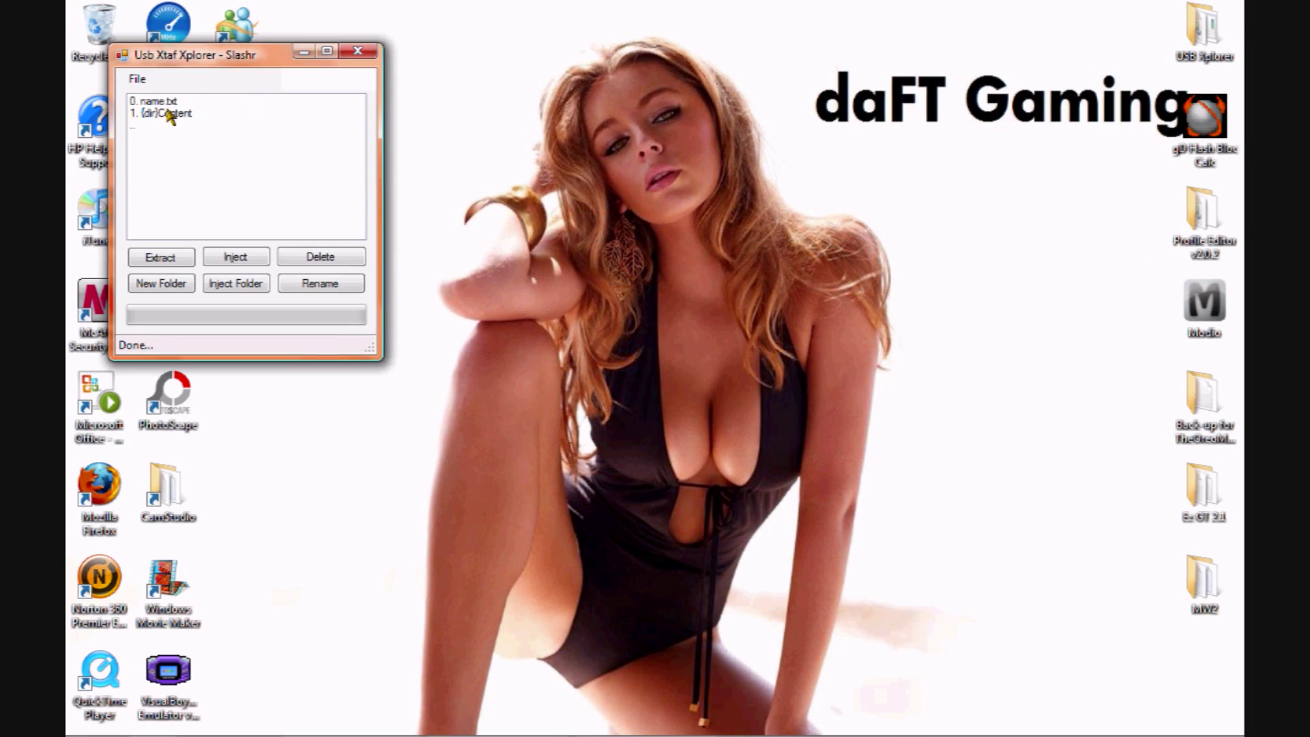
- Browse through the Content folder on the USB device to the profile package and extract that file to the desktop
double_click(171, 113)
double_click(254, 114)
double_click(244, 103)
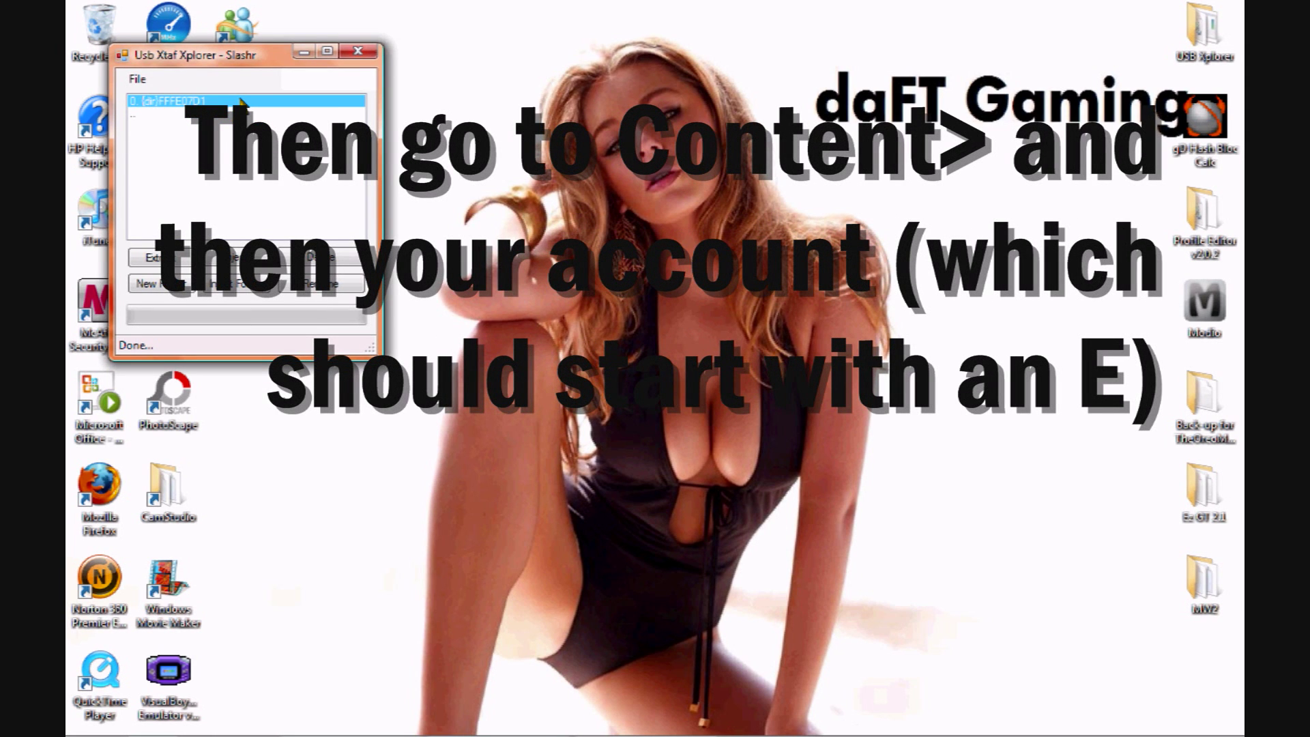
double_click(244, 103)
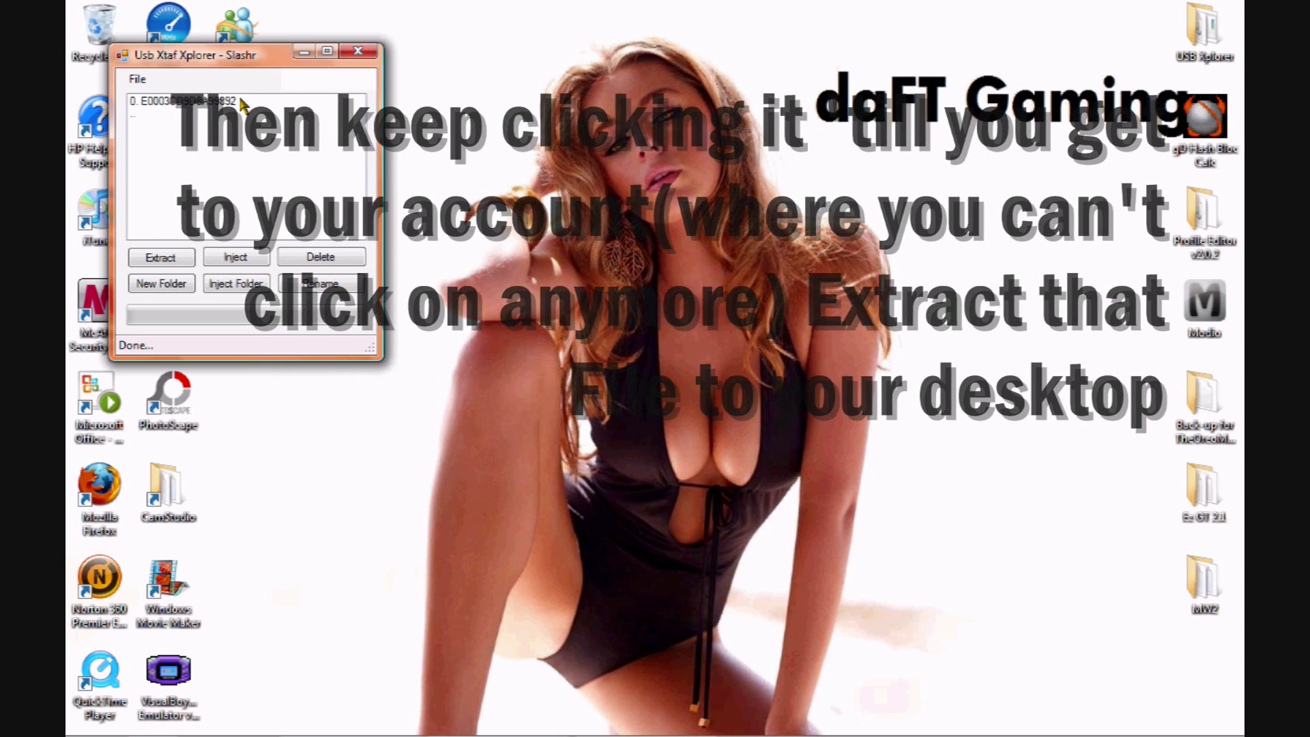
click(247, 103)
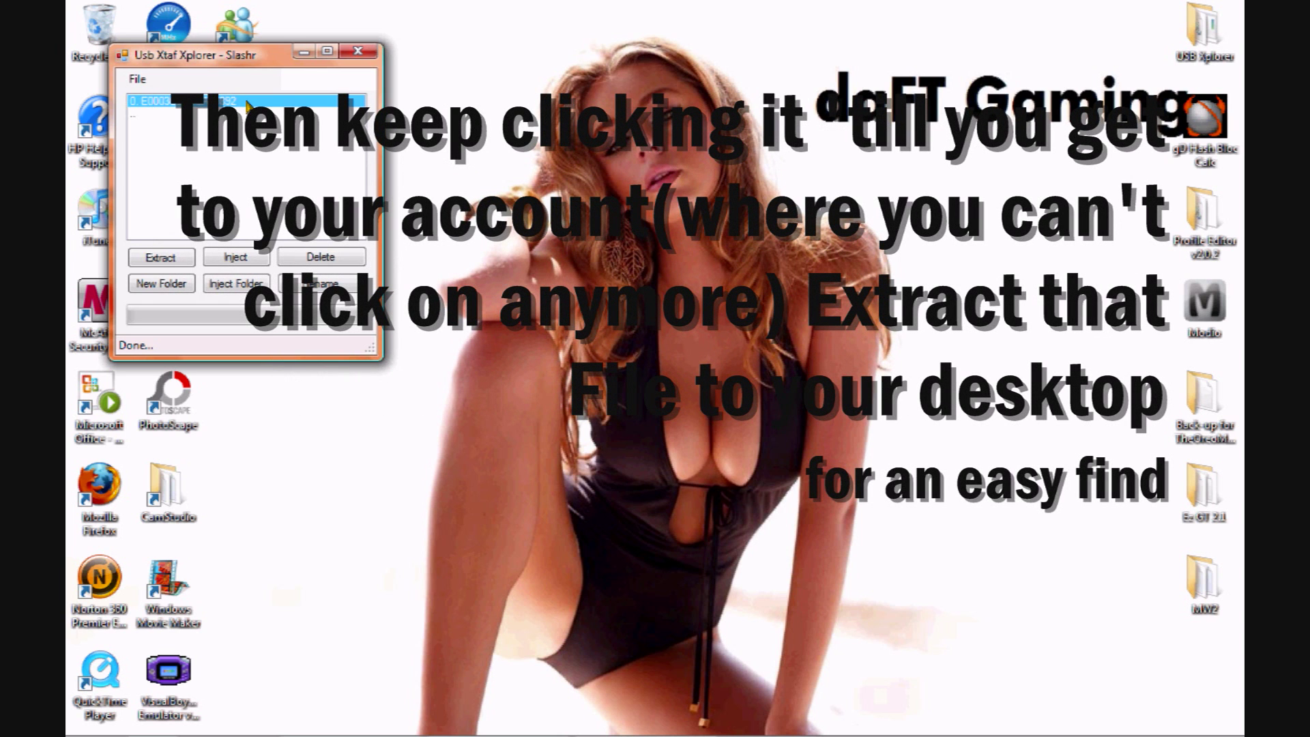
click(192, 263)
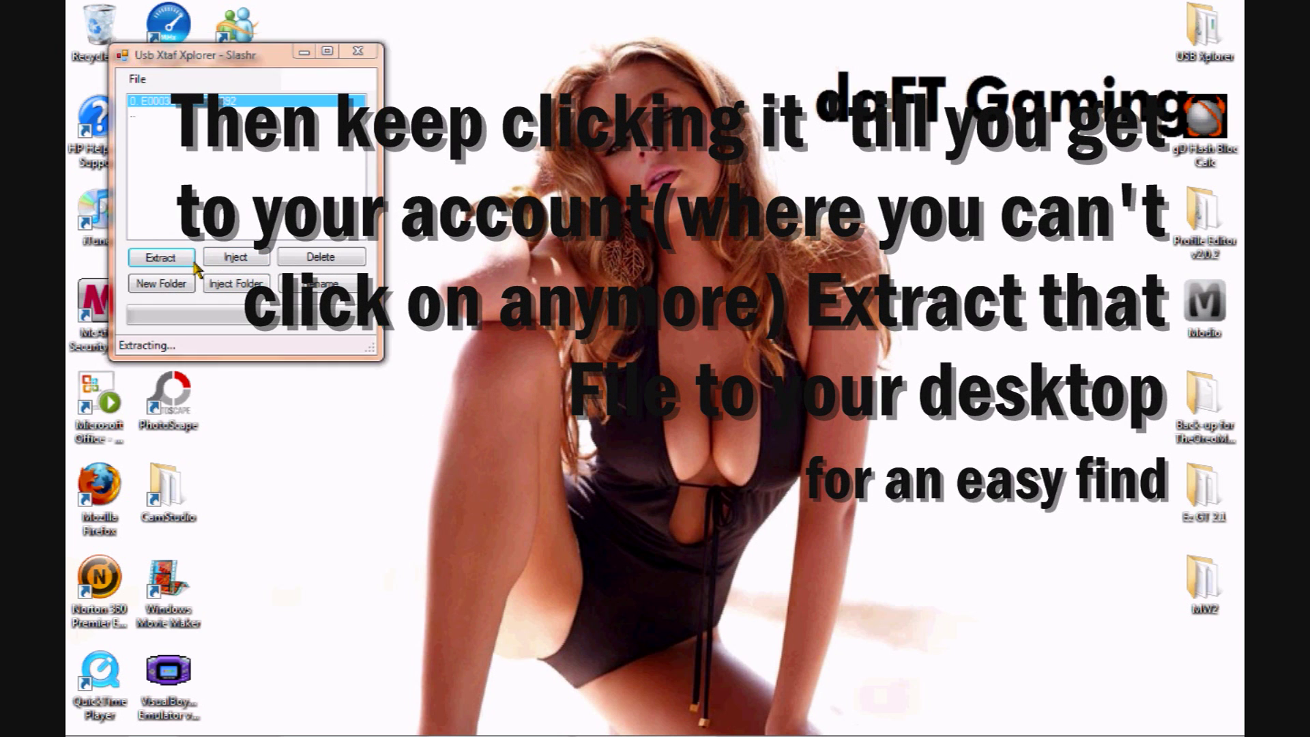
key(Return)
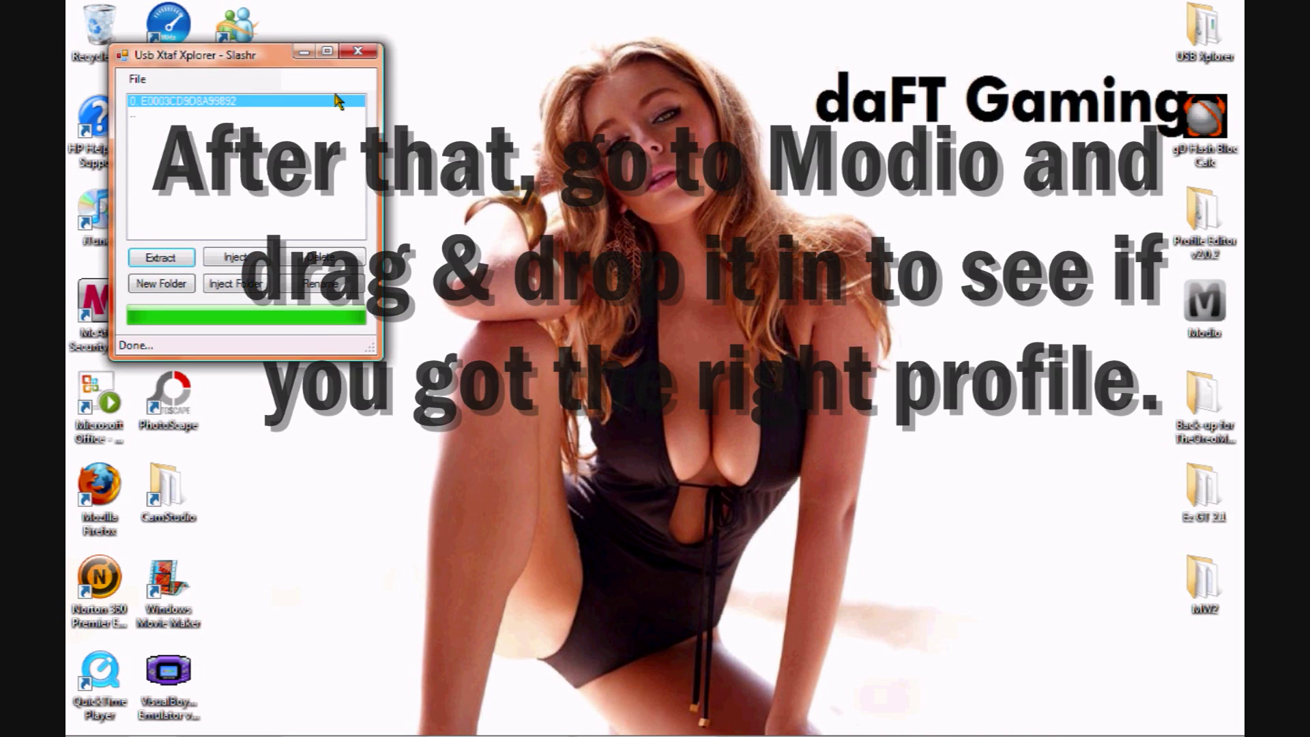
click(304, 52)
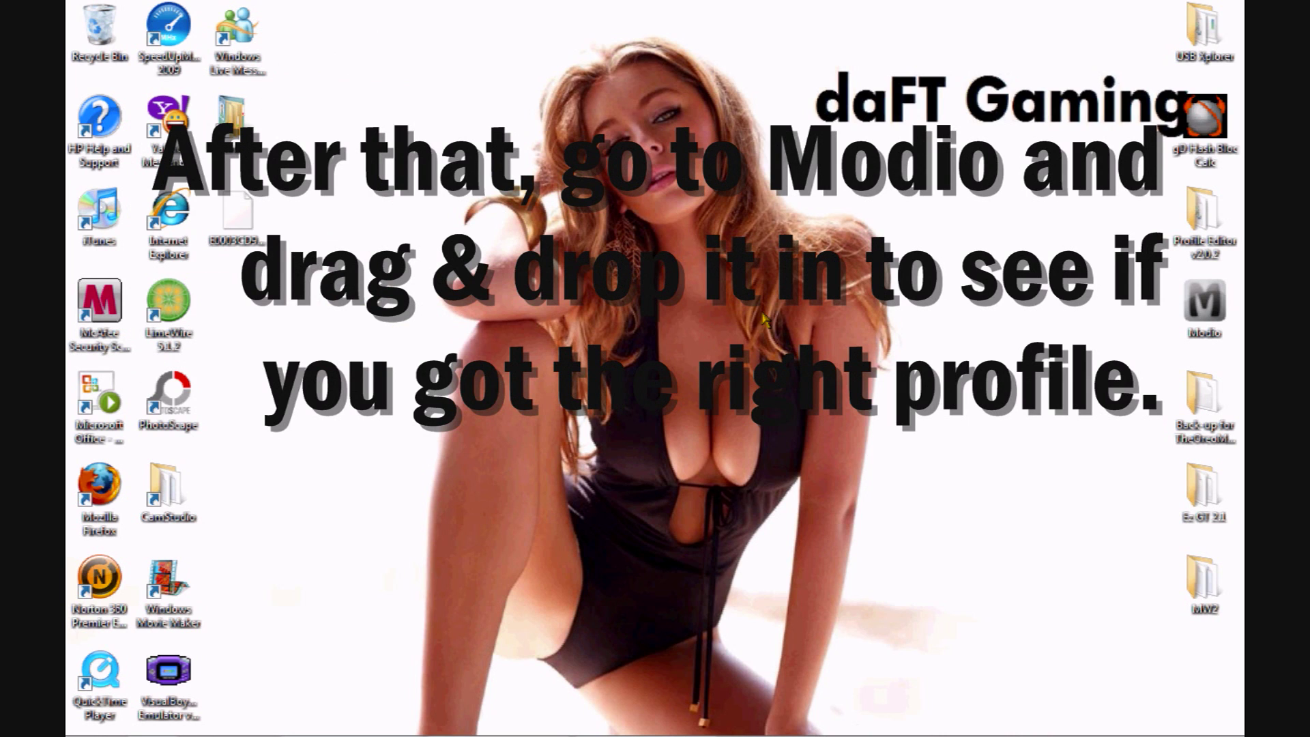
- Switch to Modio, dismiss the news feed error and close the News and Shoutbox windows
click(1193, 316)
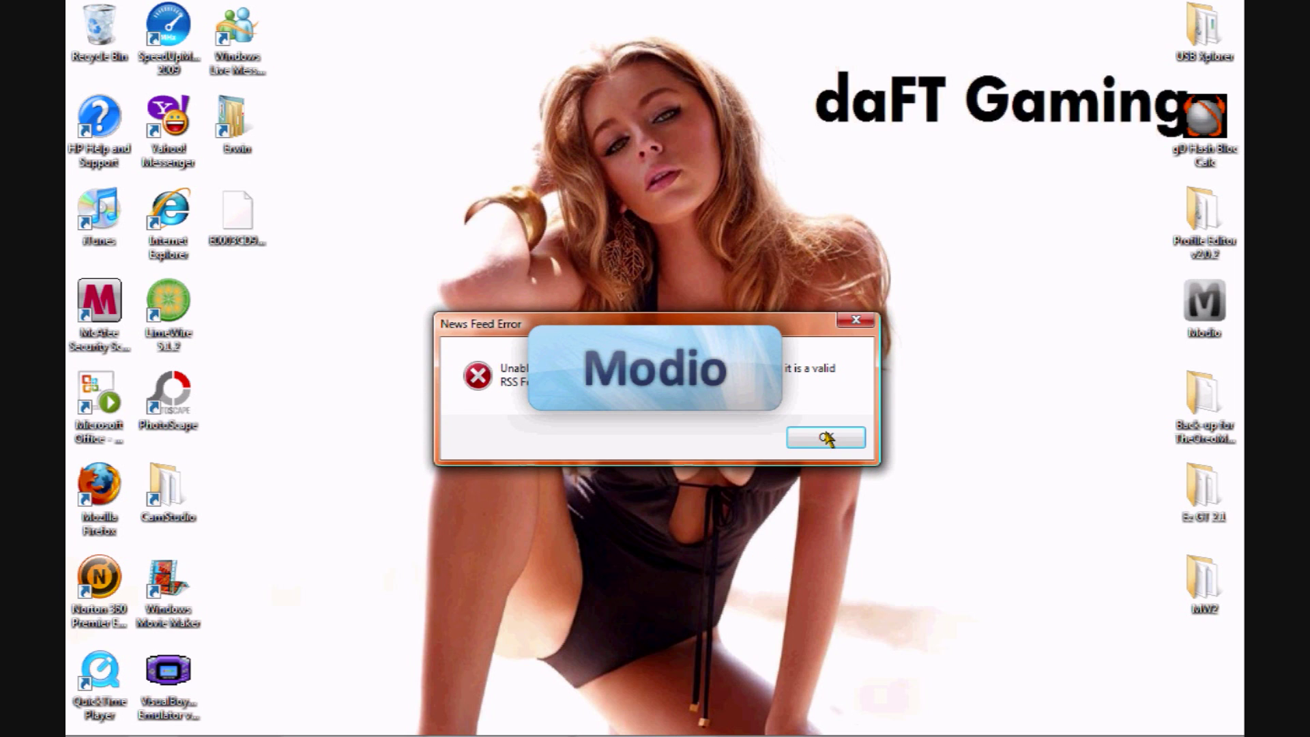
click(827, 437)
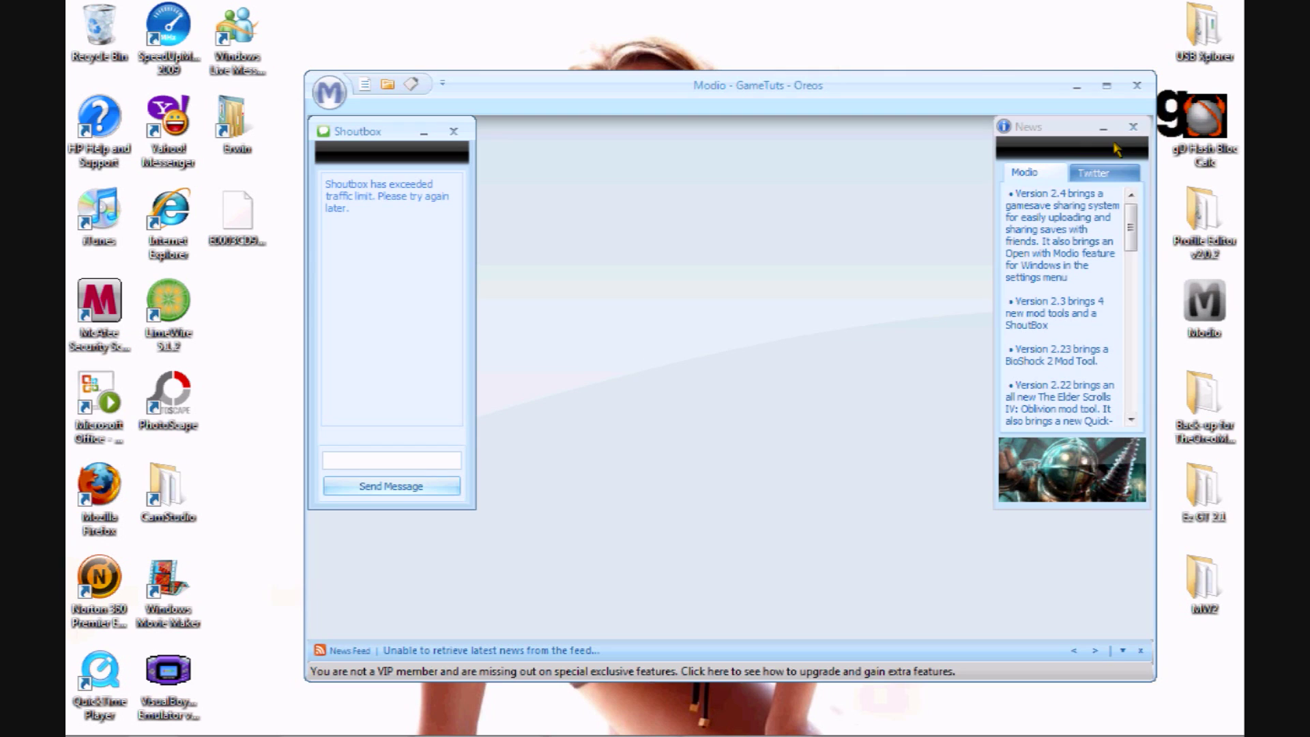
click(1133, 127)
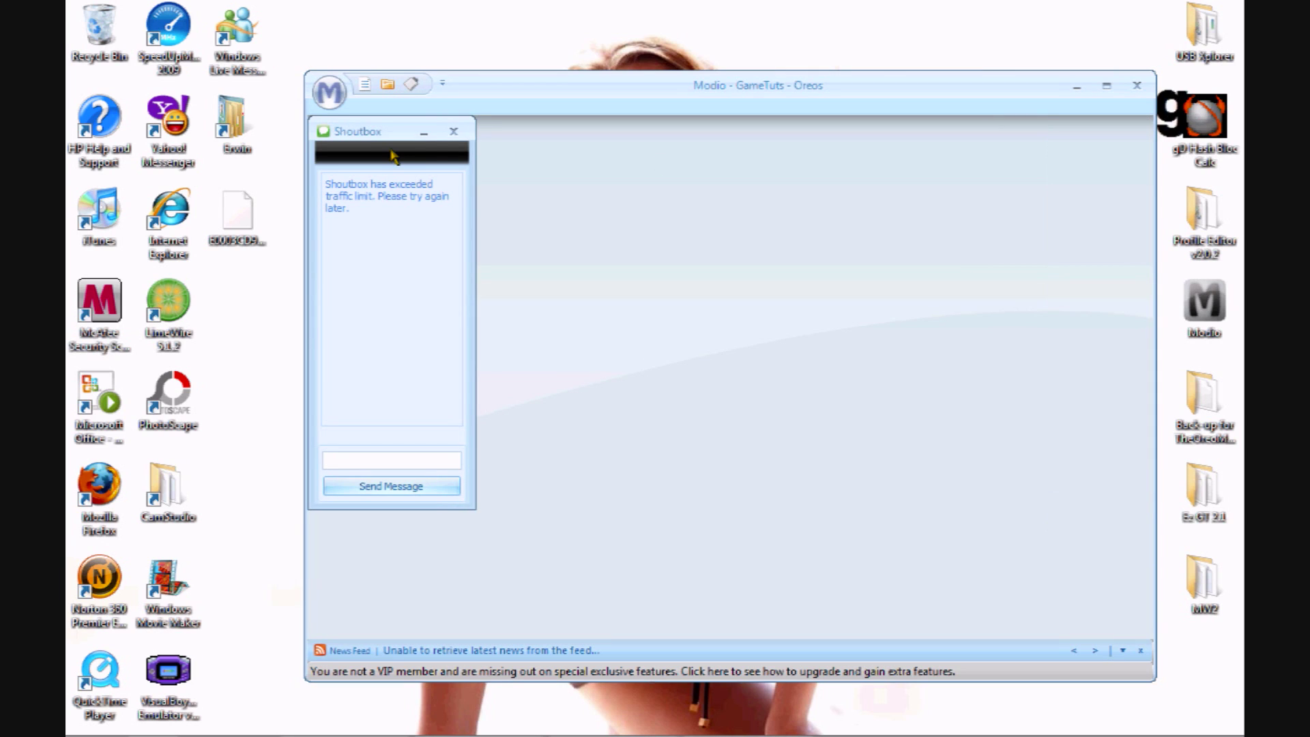
click(454, 132)
- Load the extracted profile file into Modio to check whose profile it is, and close it again
drag(242, 155, 467, 283)
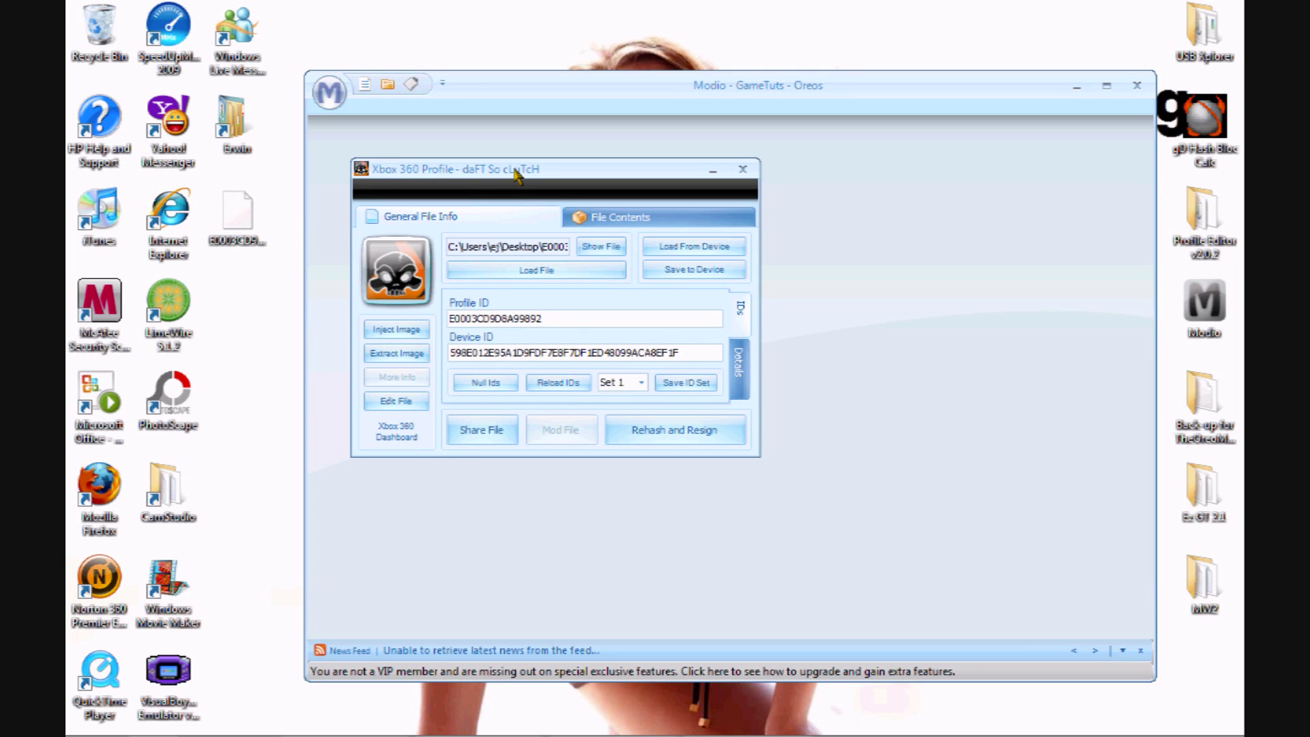
click(743, 169)
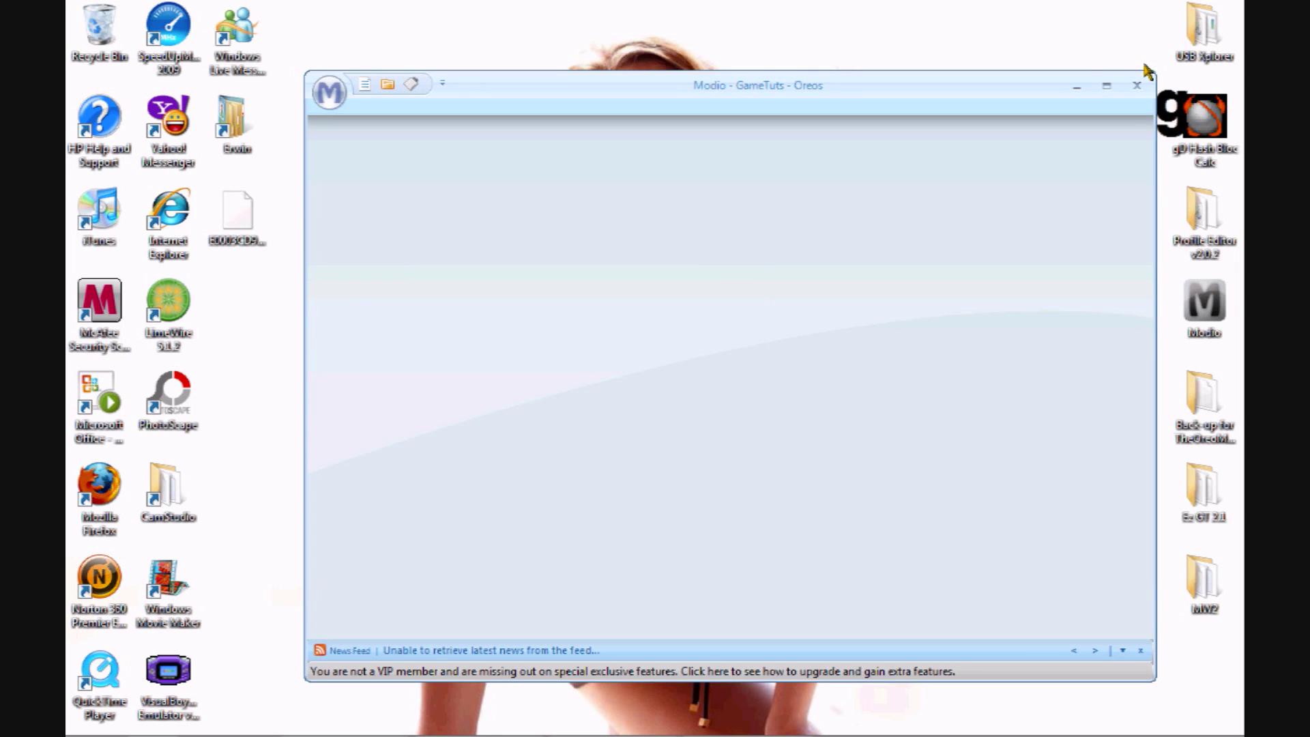
click(1077, 87)
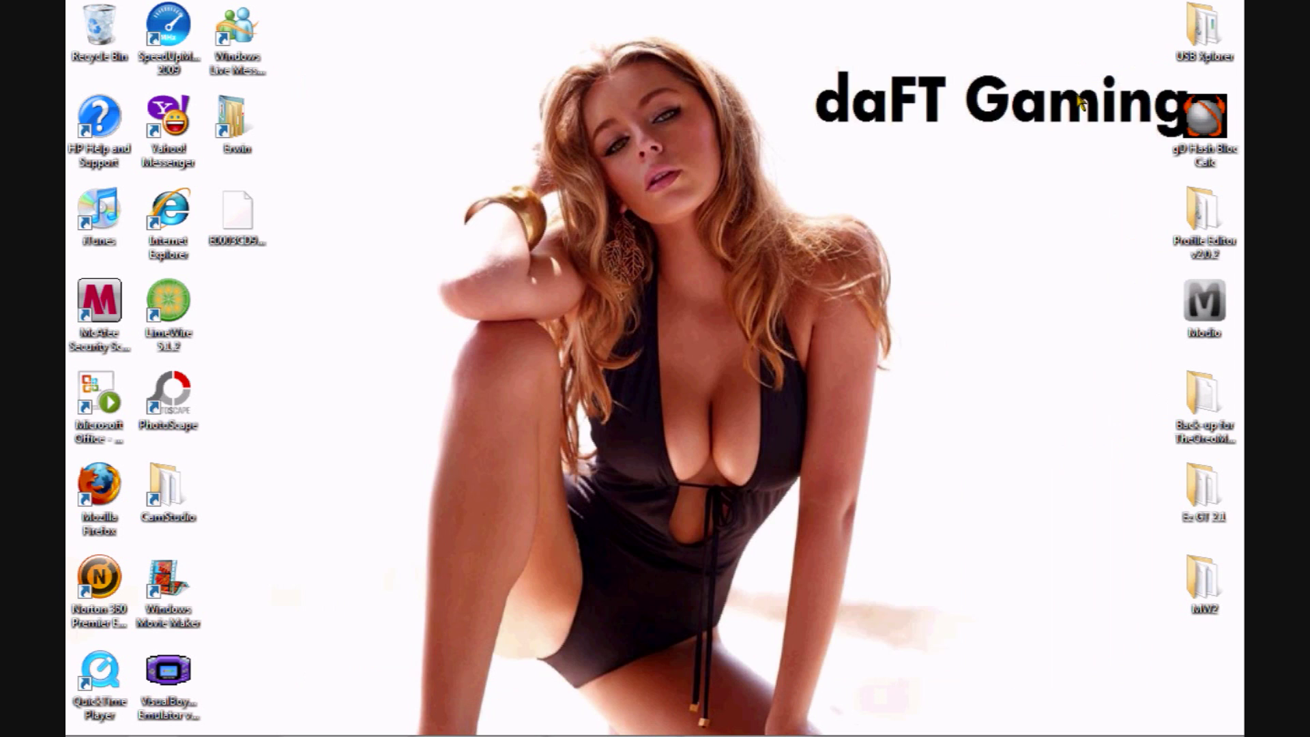
- Launch ProfileEditor from the Profile Editor v2.0.2 folder and close the folder window
double_click(1194, 202)
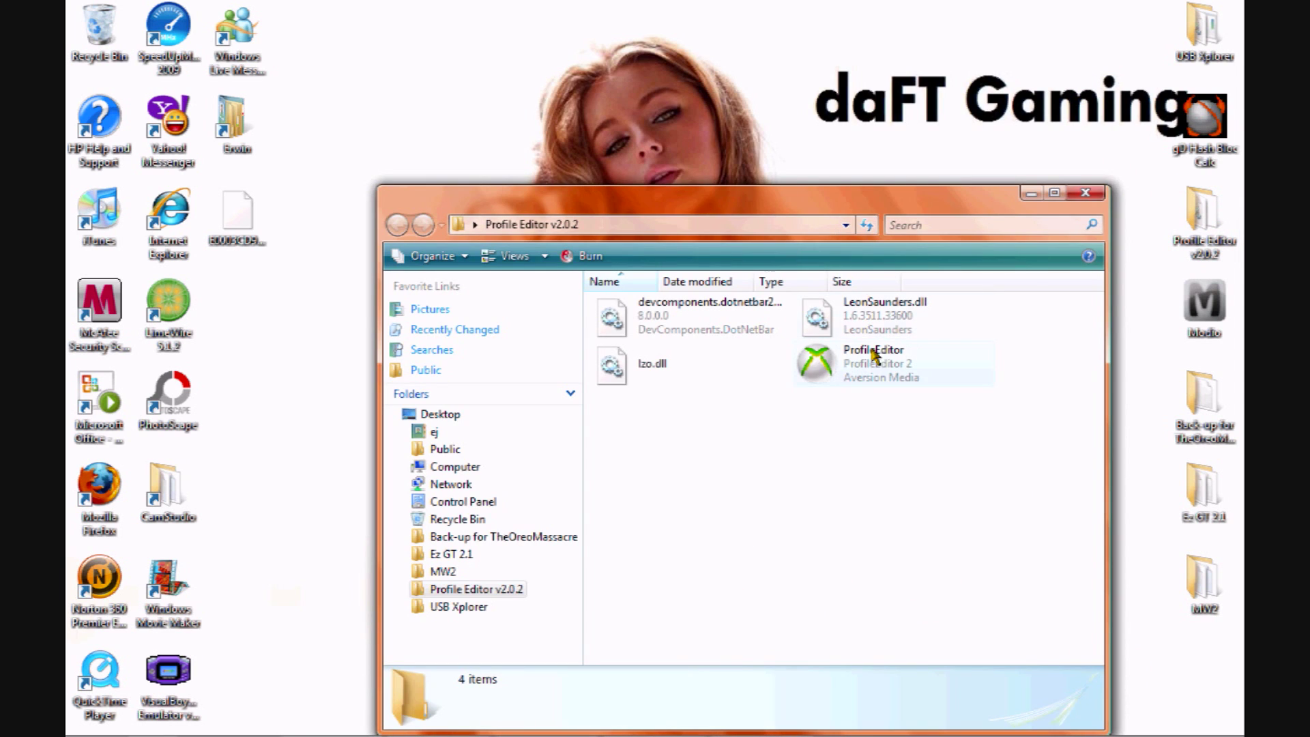
click(875, 362)
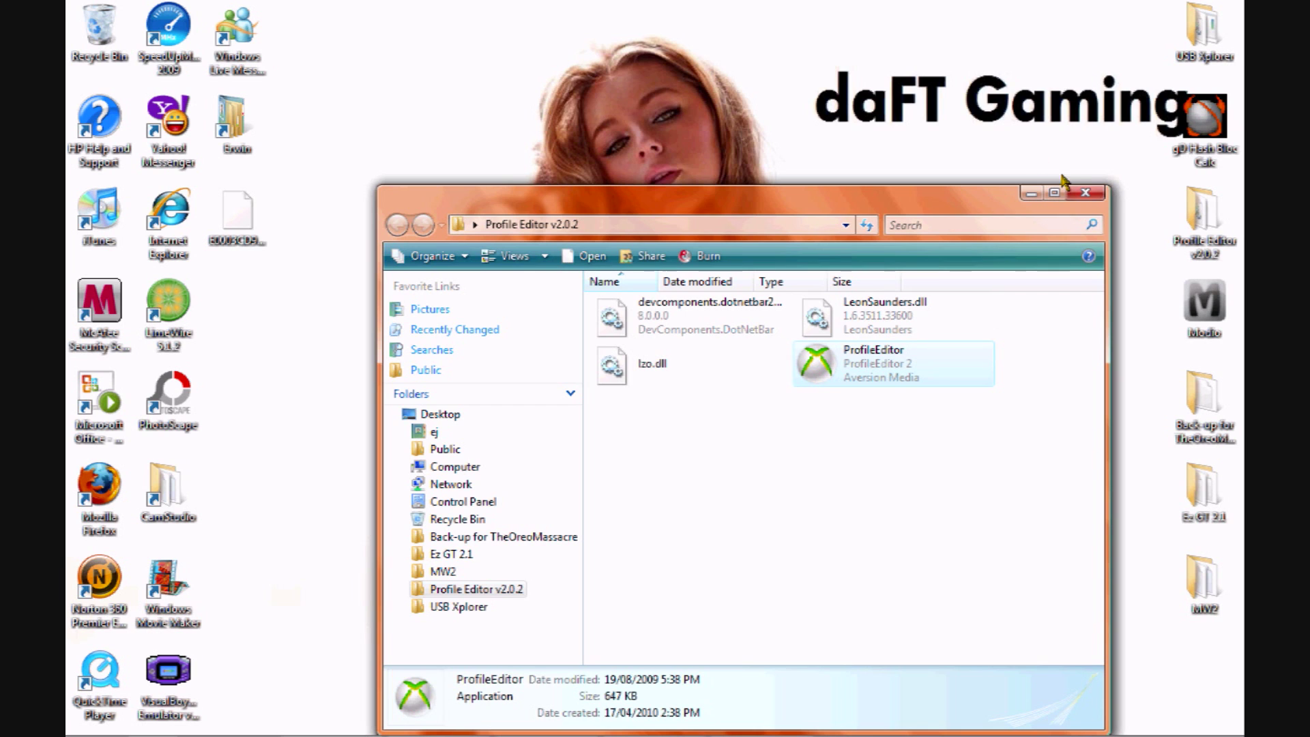
click(1085, 193)
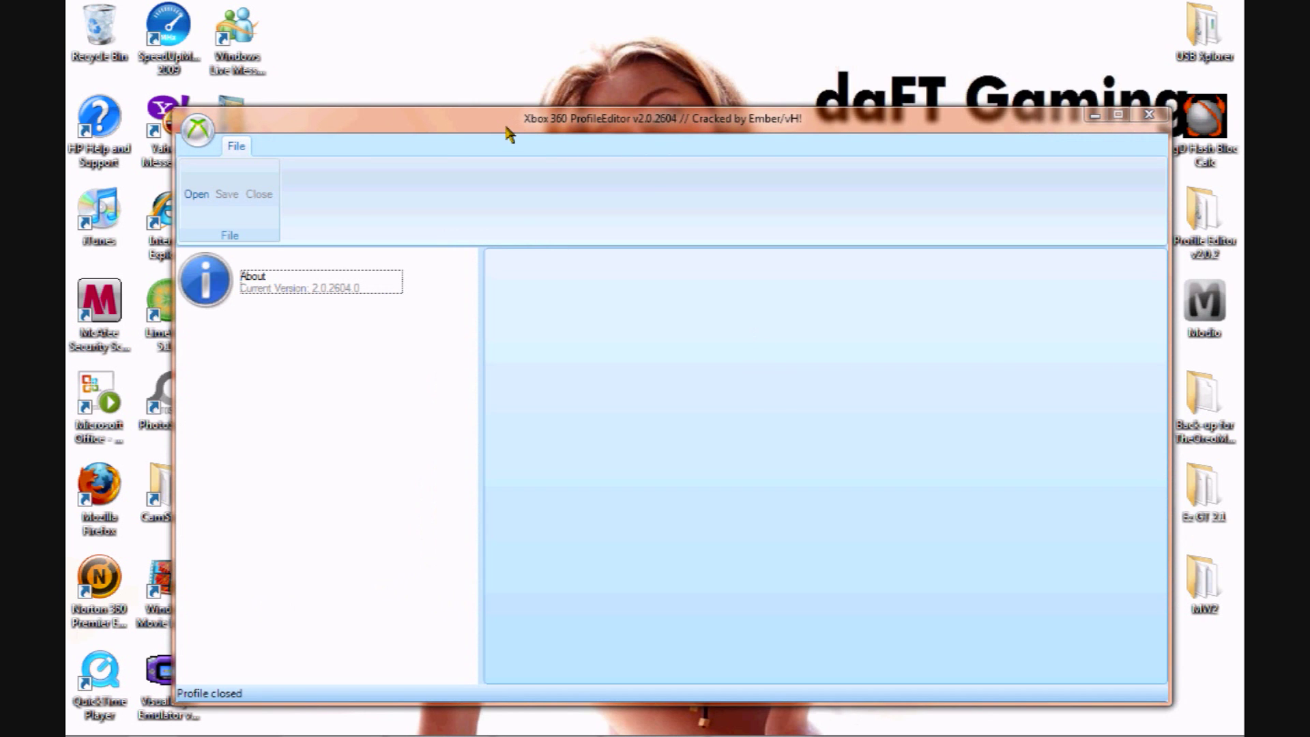
- Open the extracted profile file from the desktop in the profile editor
click(198, 195)
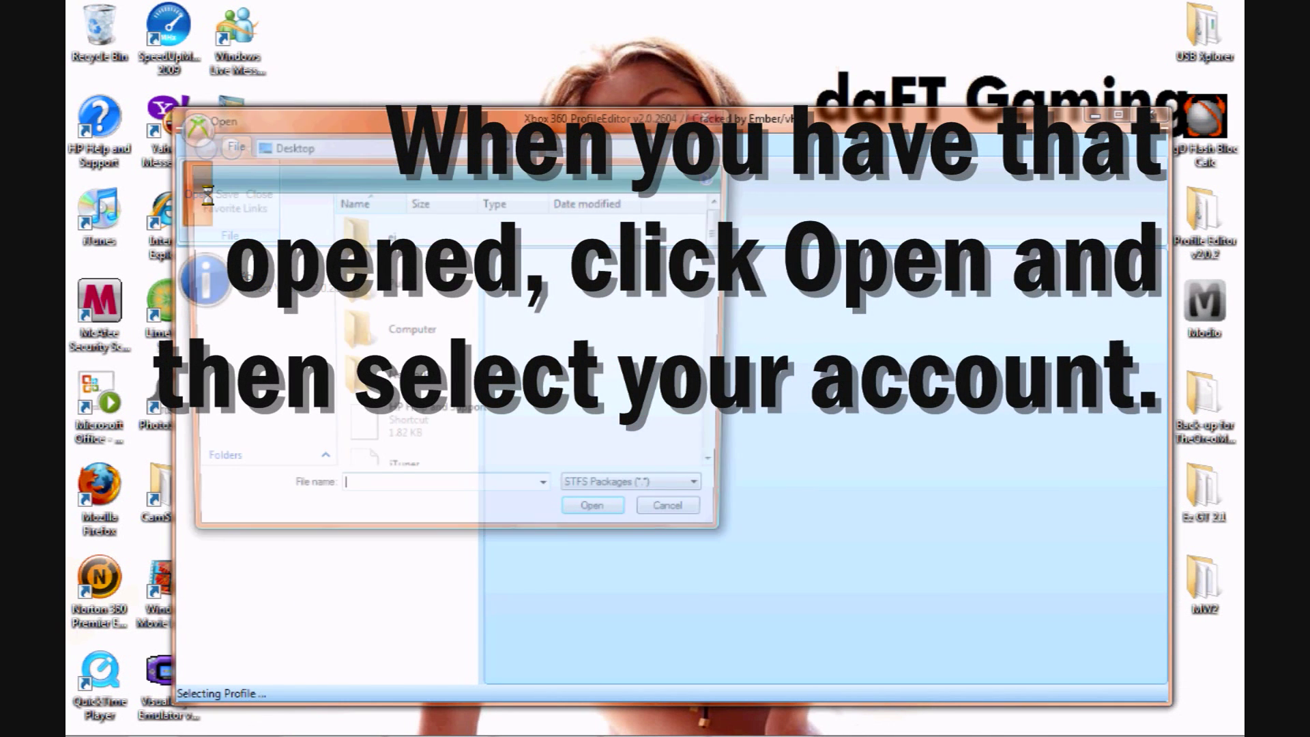
text(E)
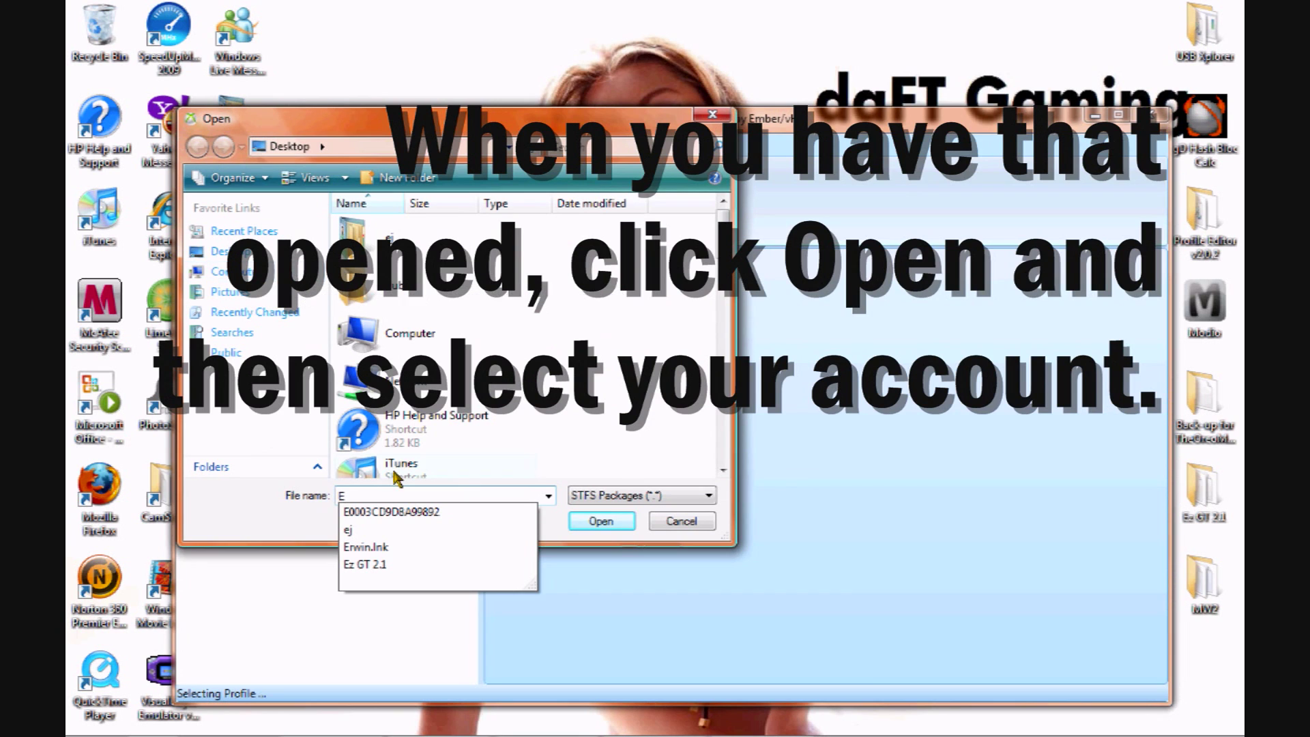
click(398, 512)
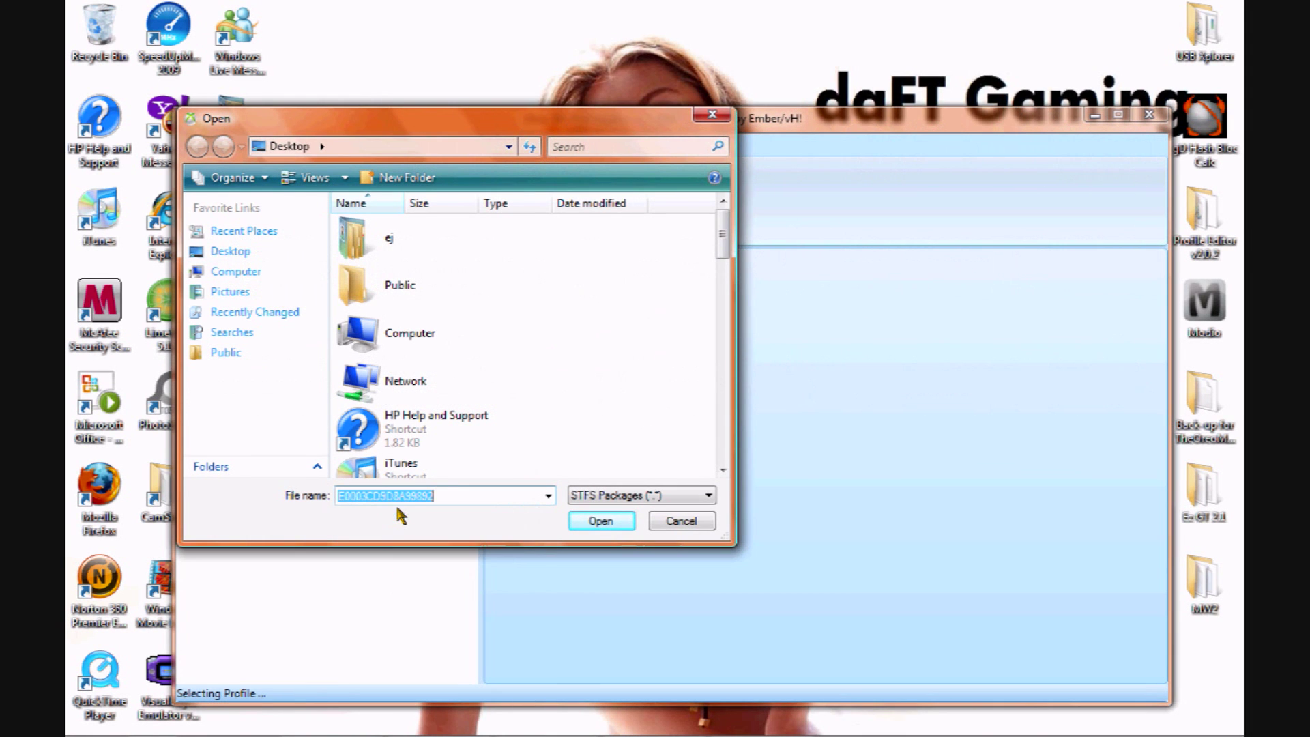
click(592, 526)
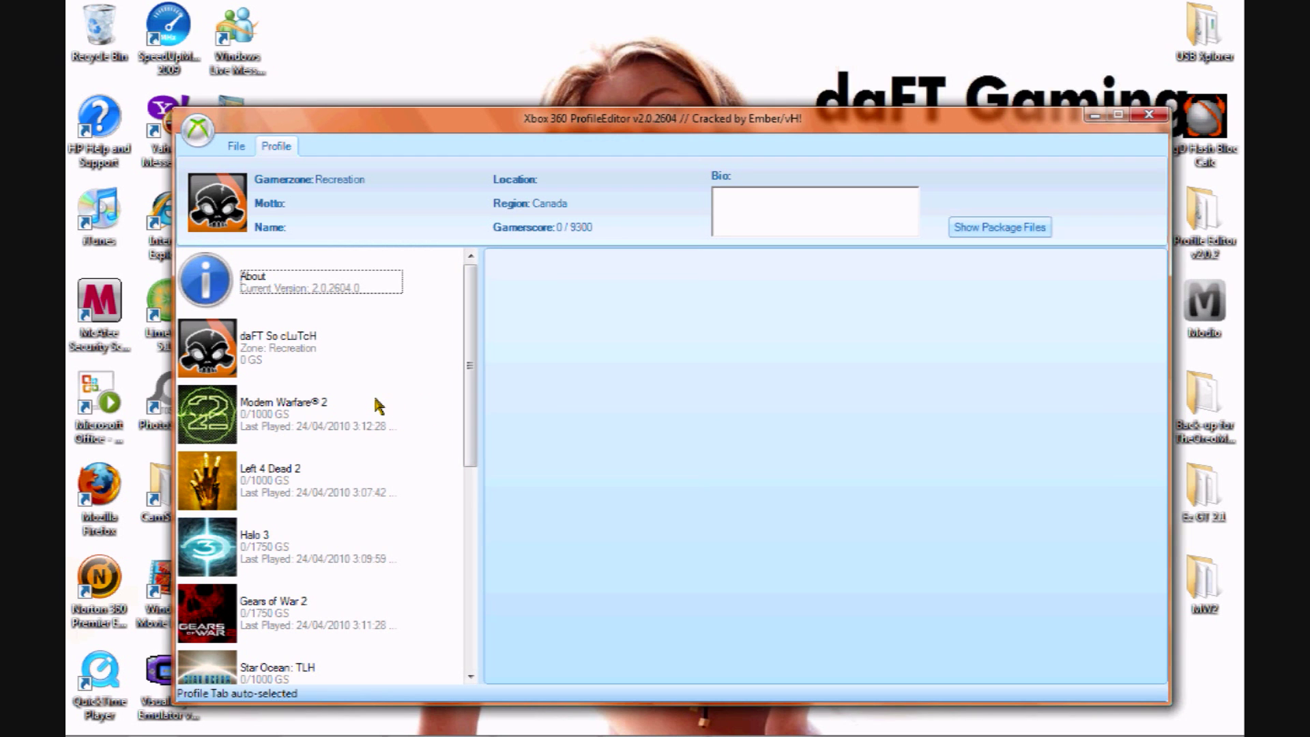
- Unlock all achievements as offline for Modern Warfare 2 and Left 4 Dead 2, agreeing to the reorder warning
drag(471, 394, 458, 330)
click(330, 418)
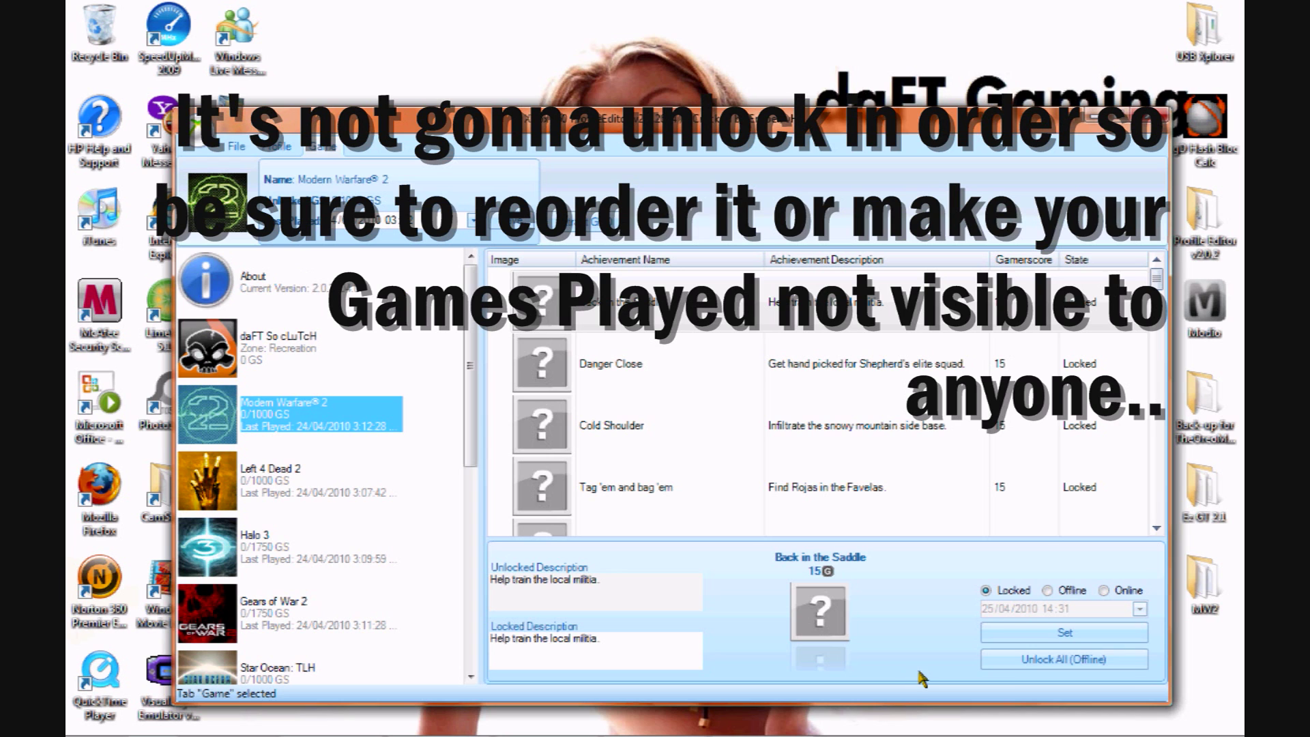
click(1026, 662)
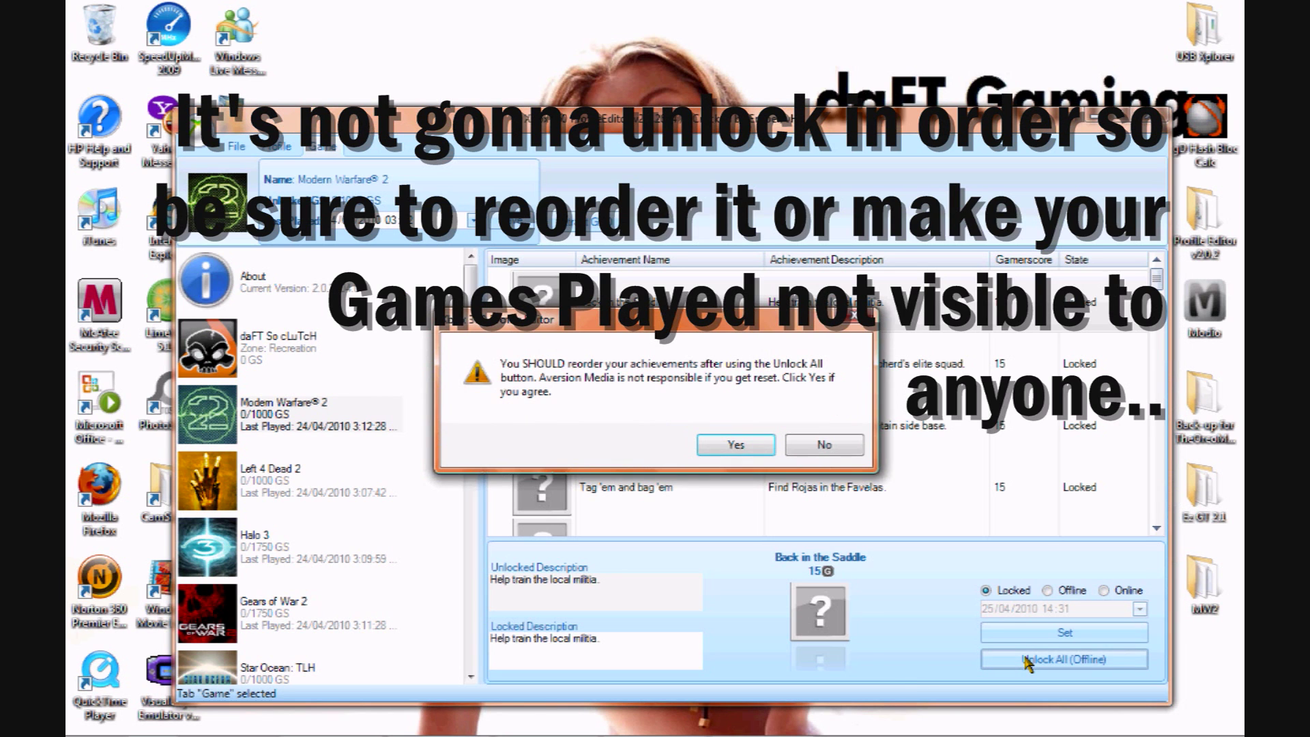
click(736, 444)
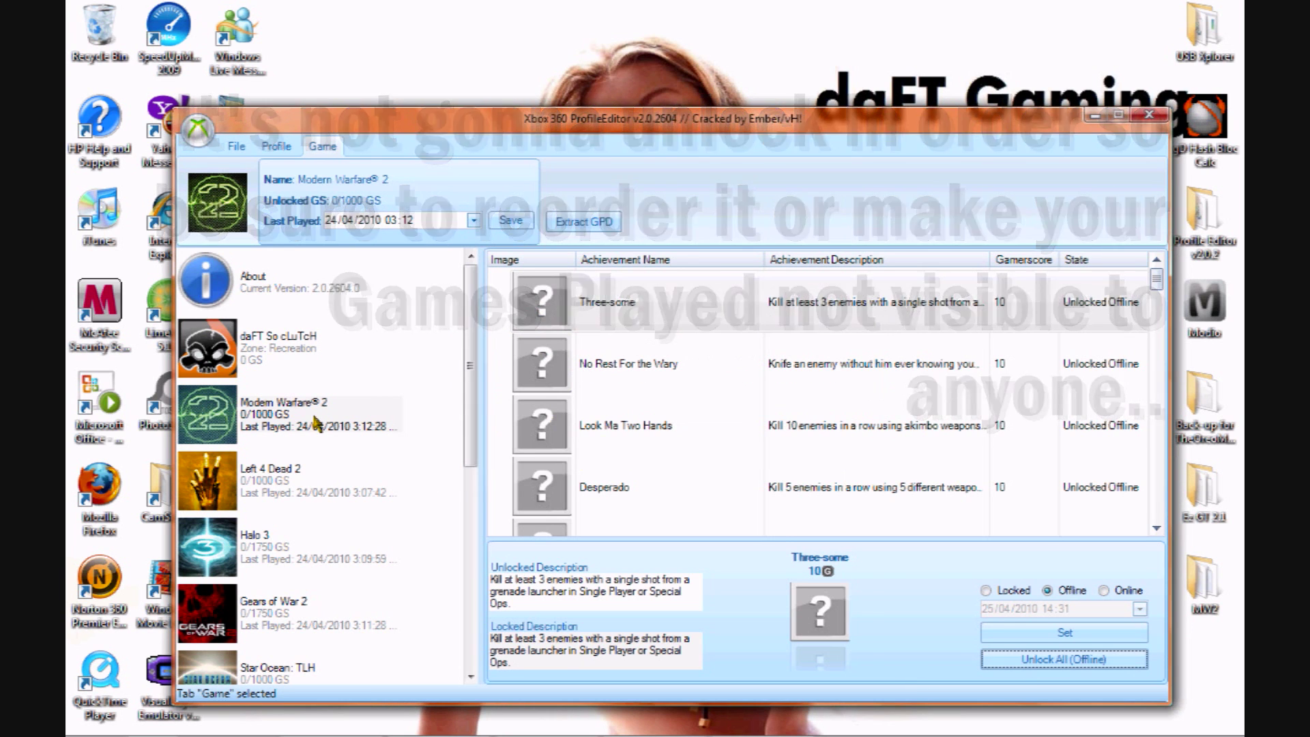
click(308, 477)
click(1085, 660)
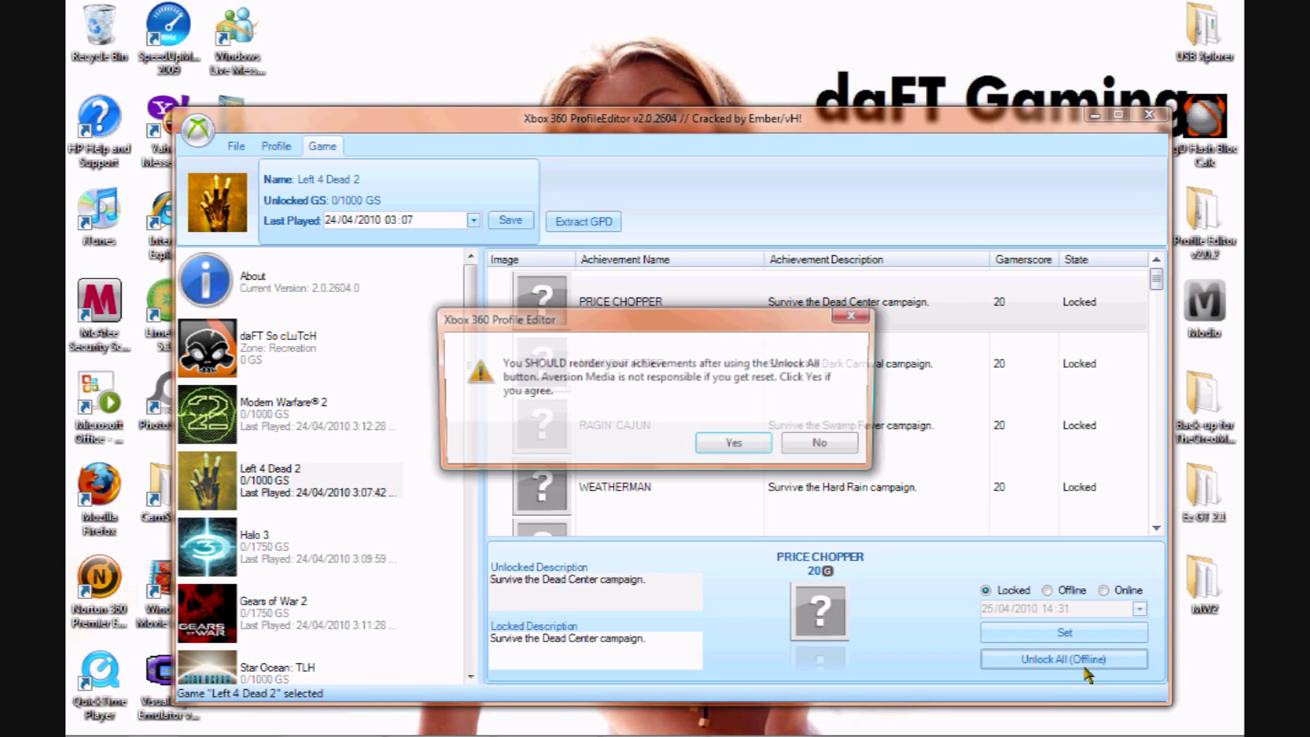
key(Return)
- Unlock all achievements as offline for Halo 3 and Gears of War 2
click(358, 566)
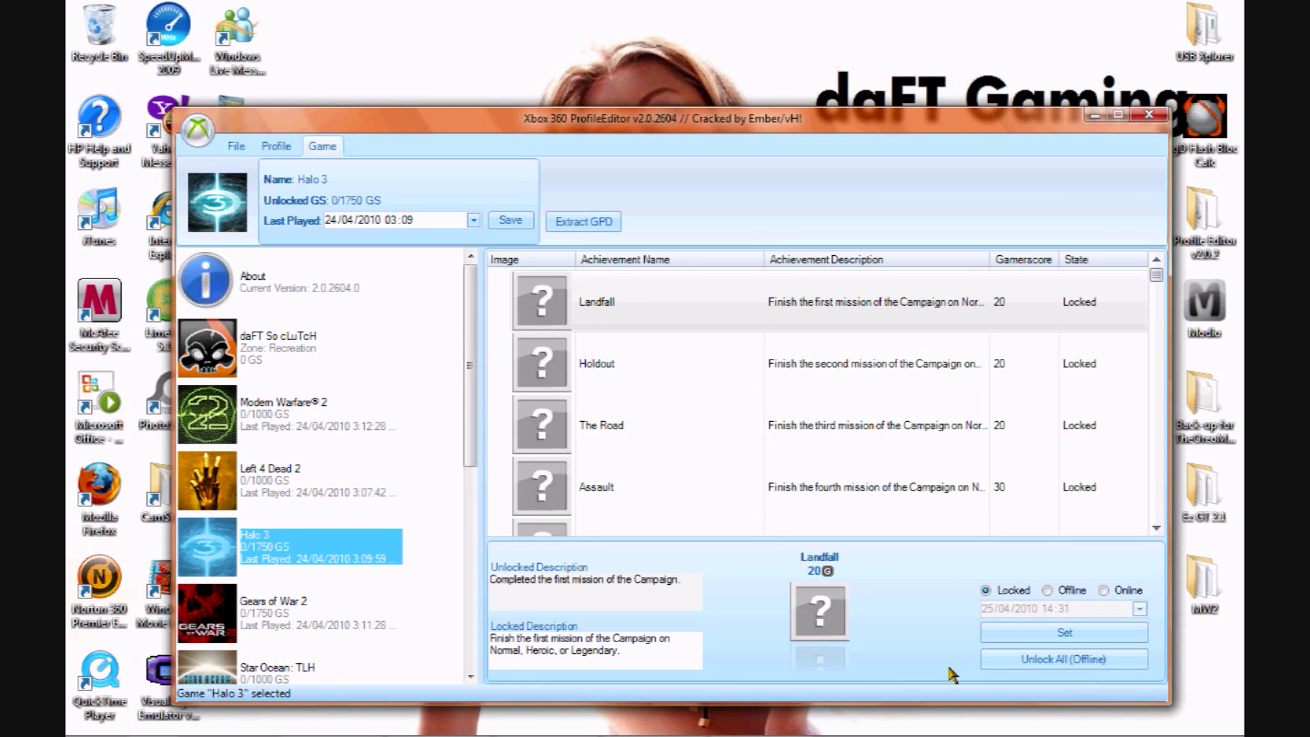
click(386, 624)
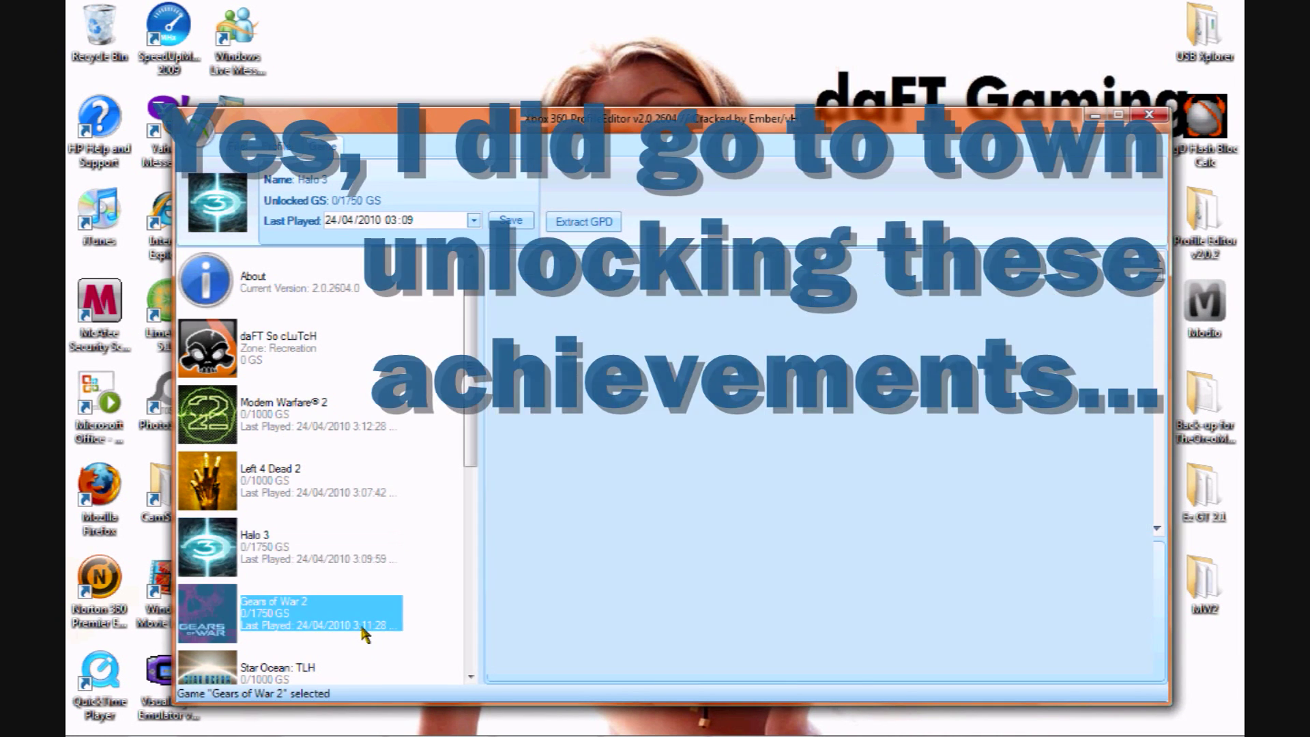
click(1095, 673)
key(Return)
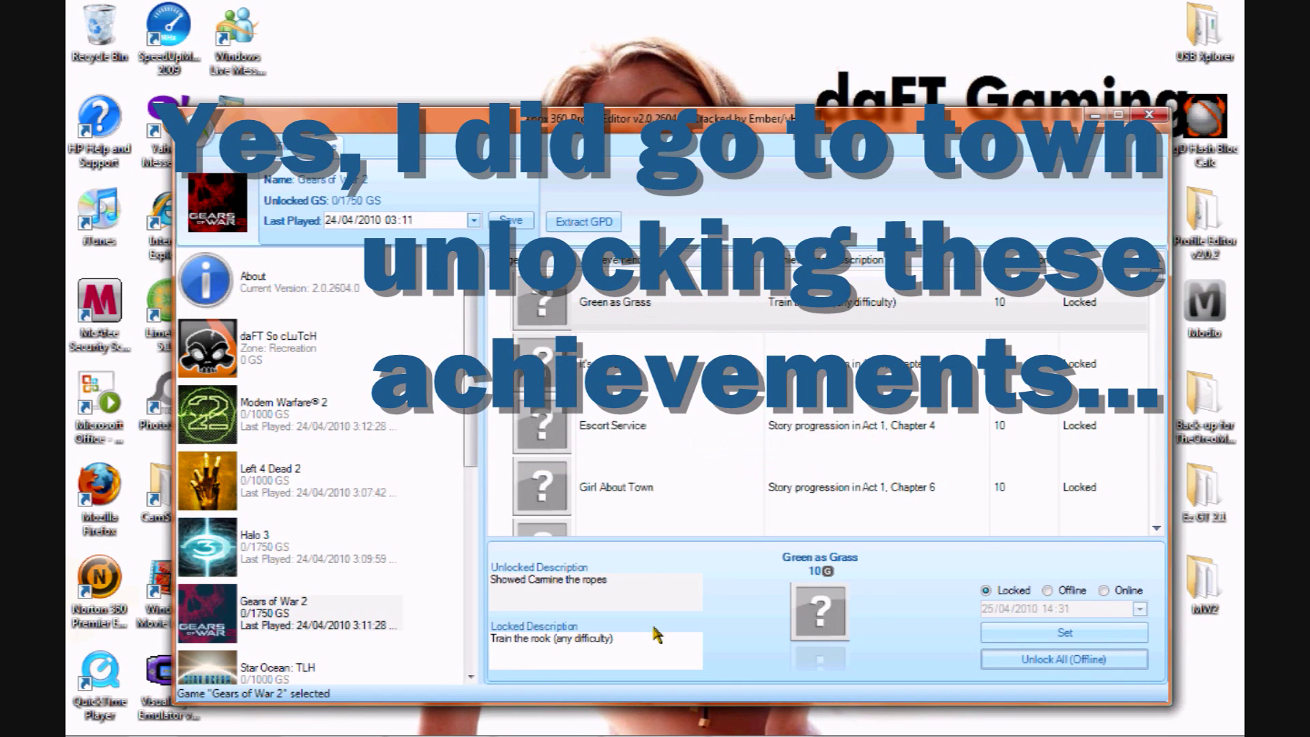
- Unlock all achievements as offline for Star Ocean: TLH and FINAL FANTASY XIII
click(352, 668)
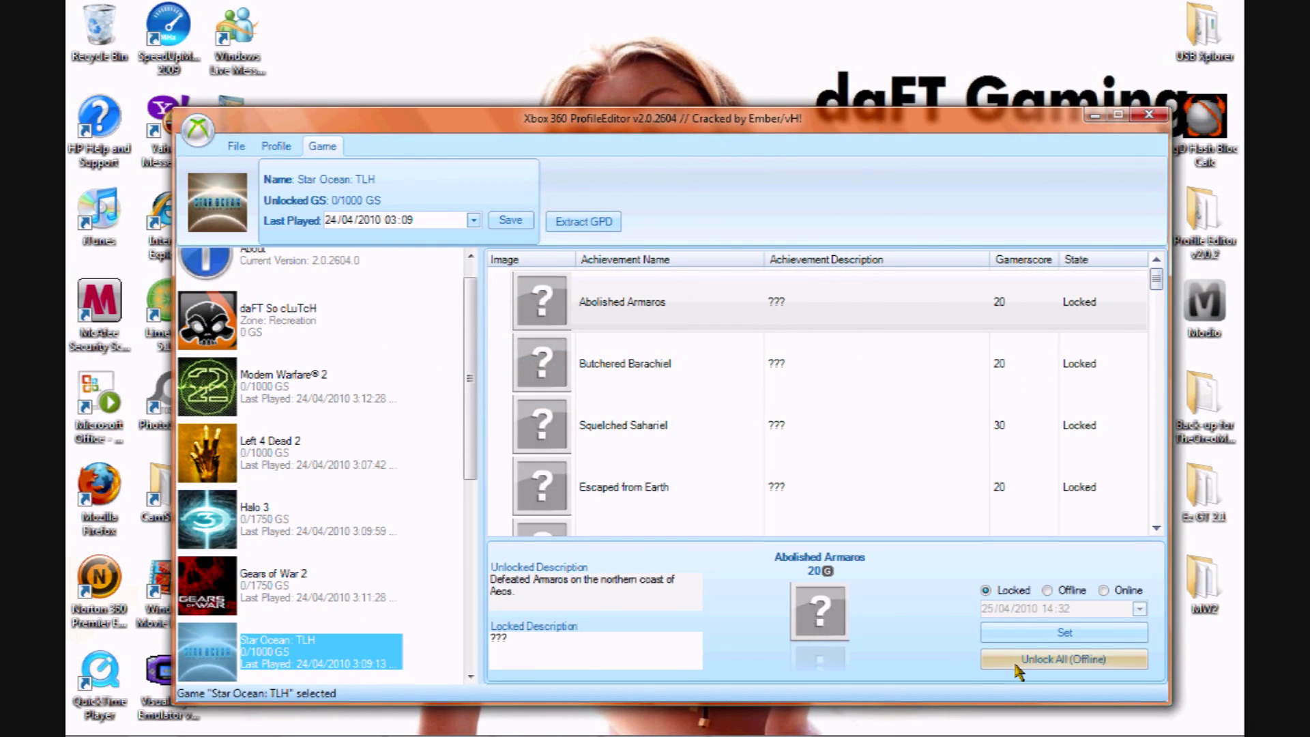
click(1025, 660)
key(Return)
drag(475, 368, 463, 463)
click(372, 498)
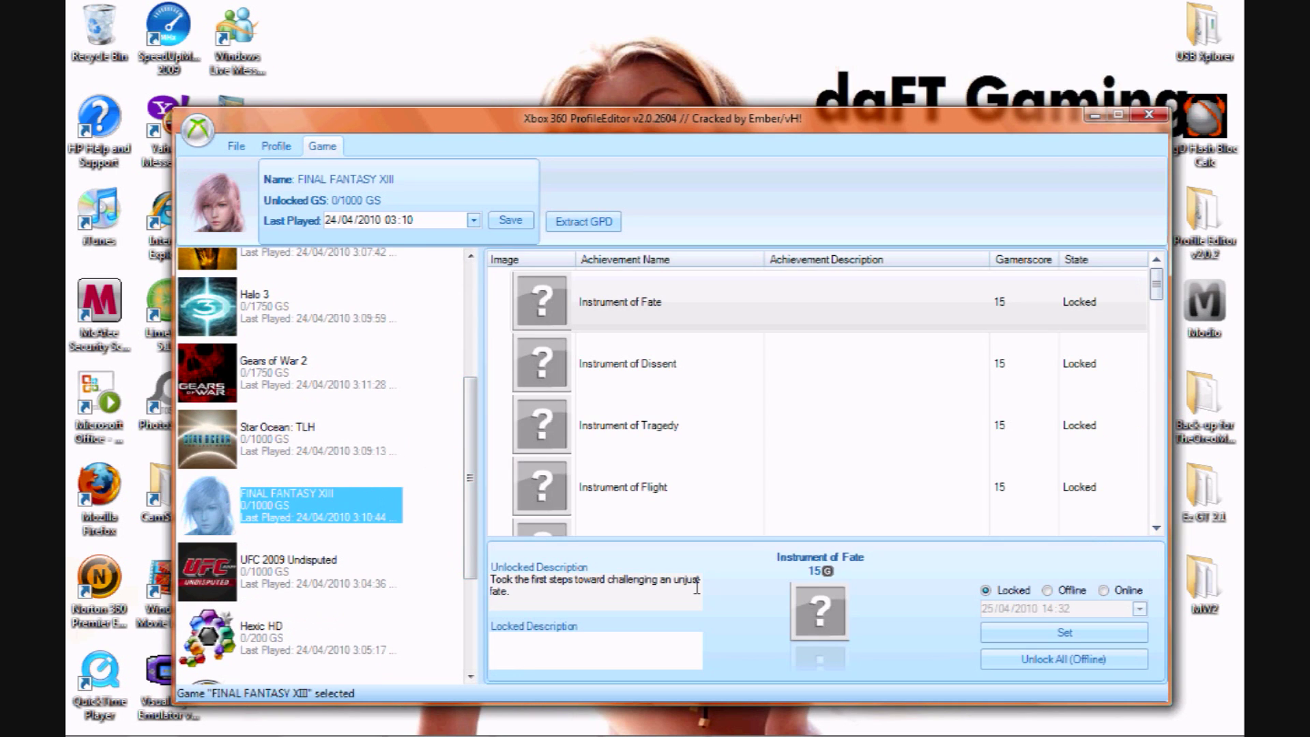
click(983, 656)
key(Return)
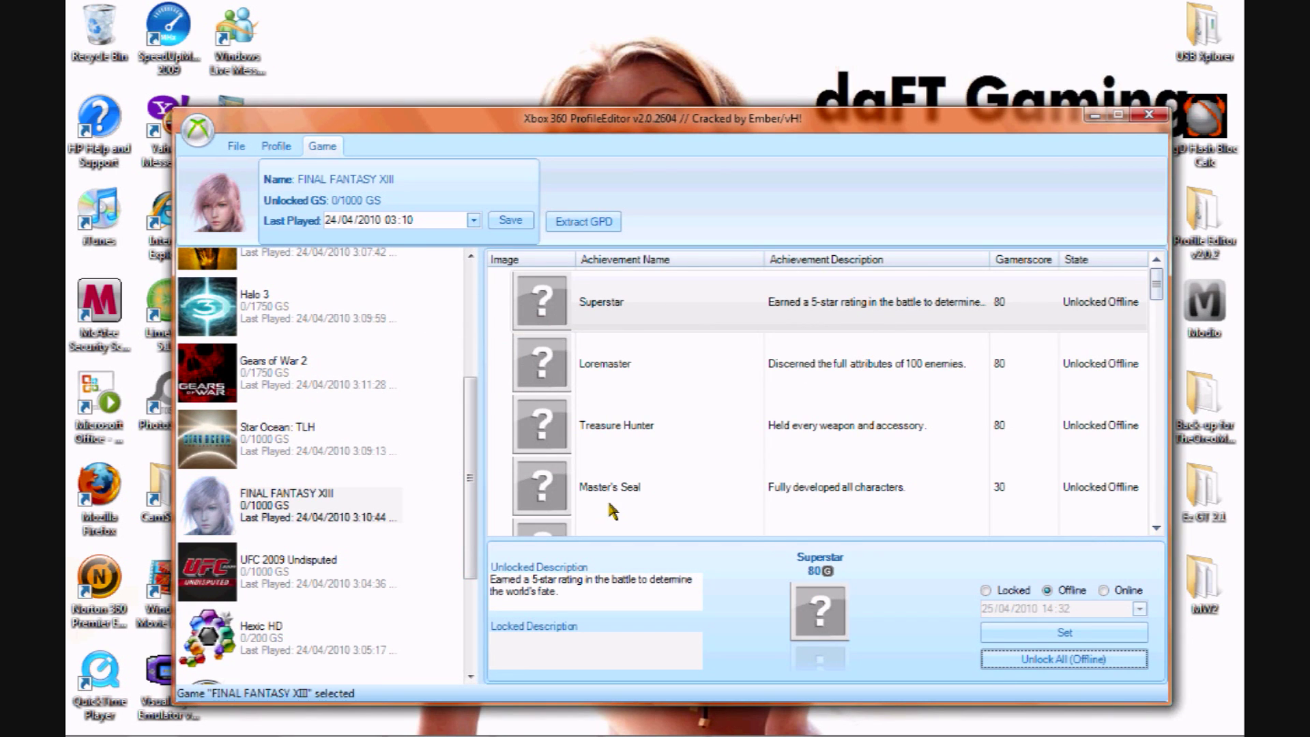
- Unlock all achievements as offline for UFC 2009 Undisputed and Hexic HD
click(418, 568)
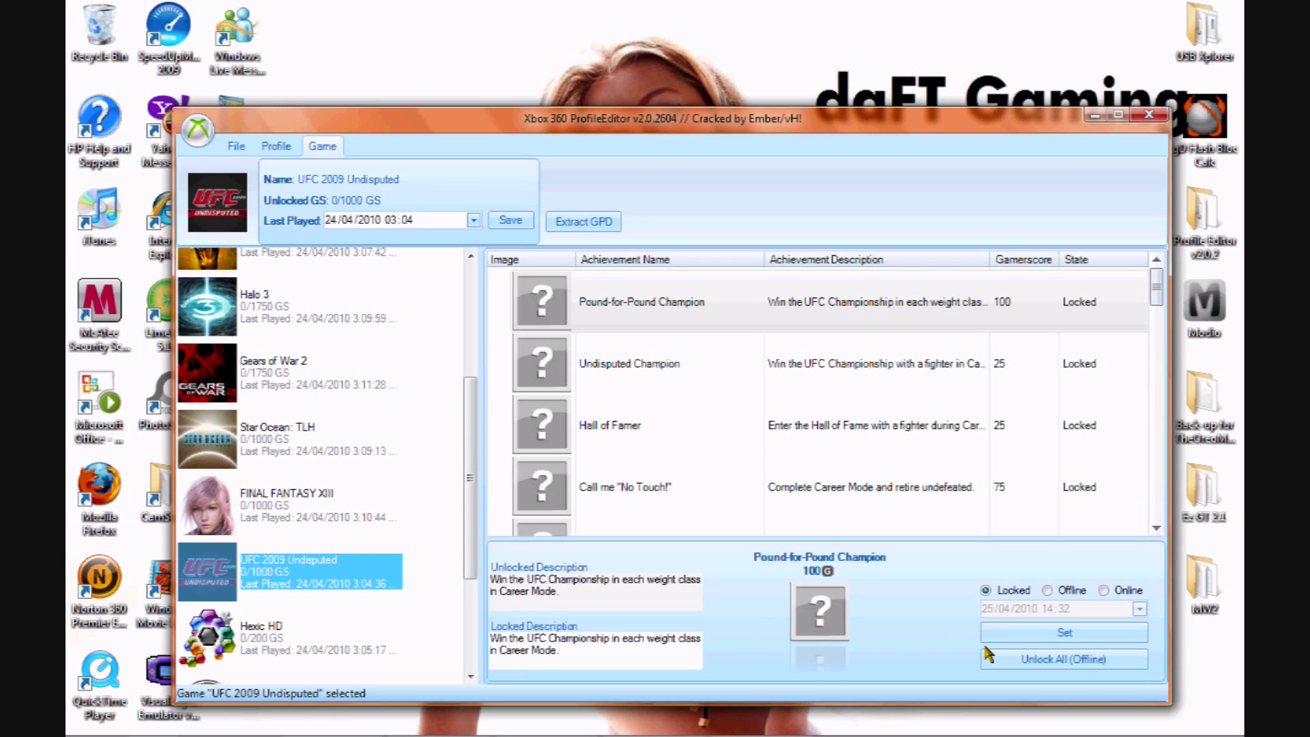
click(988, 656)
key(Return)
scroll(465, 563, down, 2)
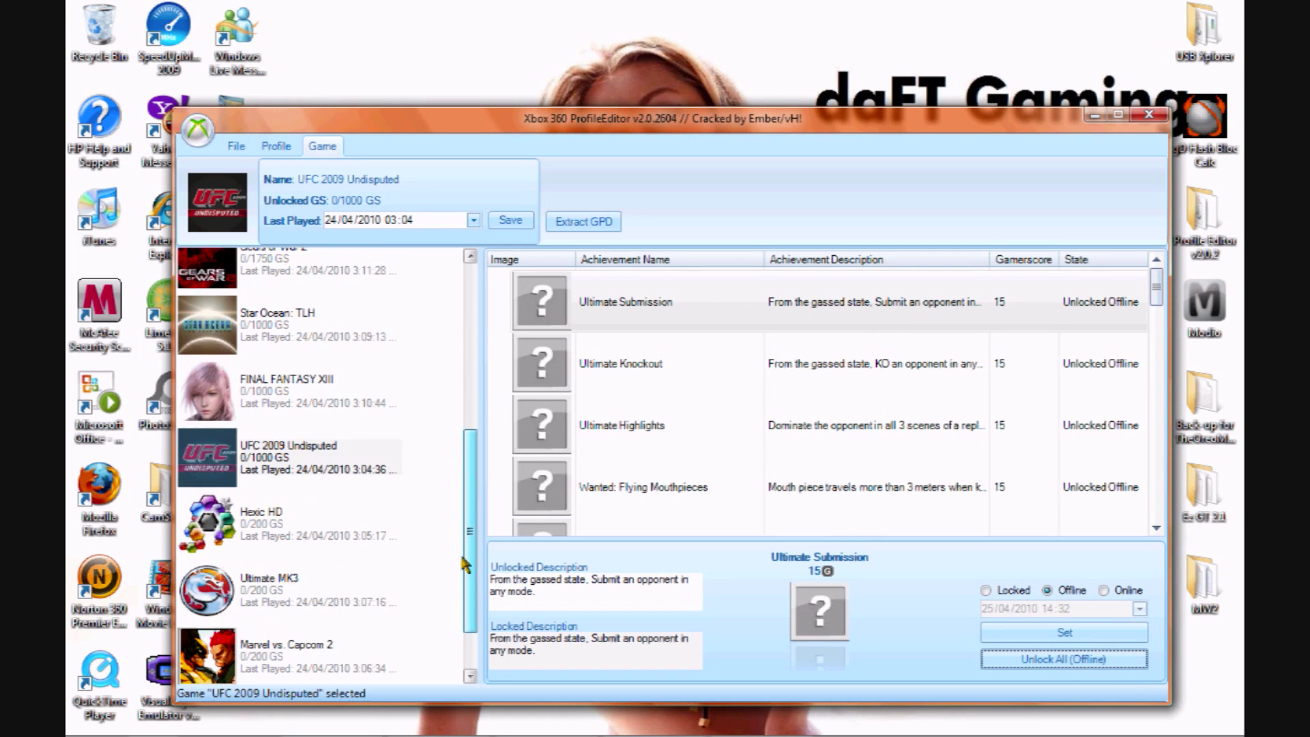
click(400, 539)
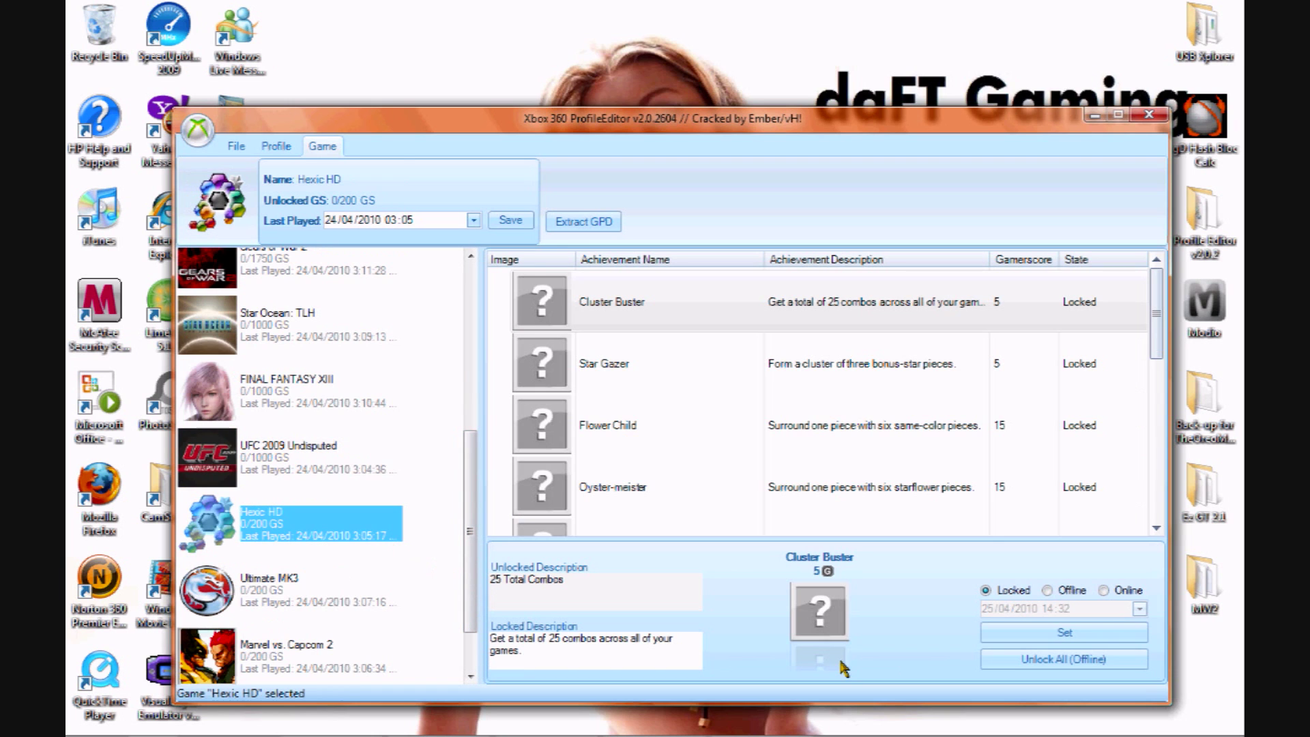
click(1006, 659)
key(Return)
- Unlock all achievements as offline for Ultimate MK3 and Marvel vs. Capcom 2
click(293, 614)
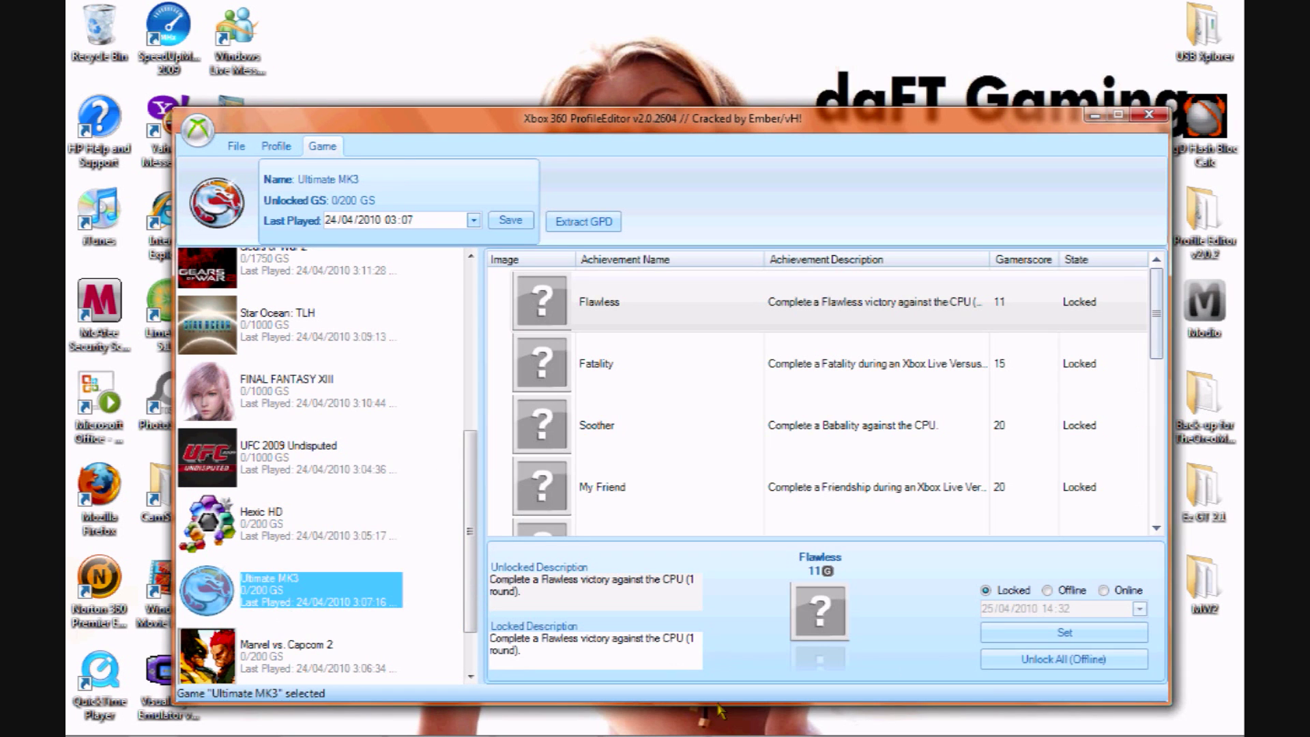
click(1003, 659)
key(Return)
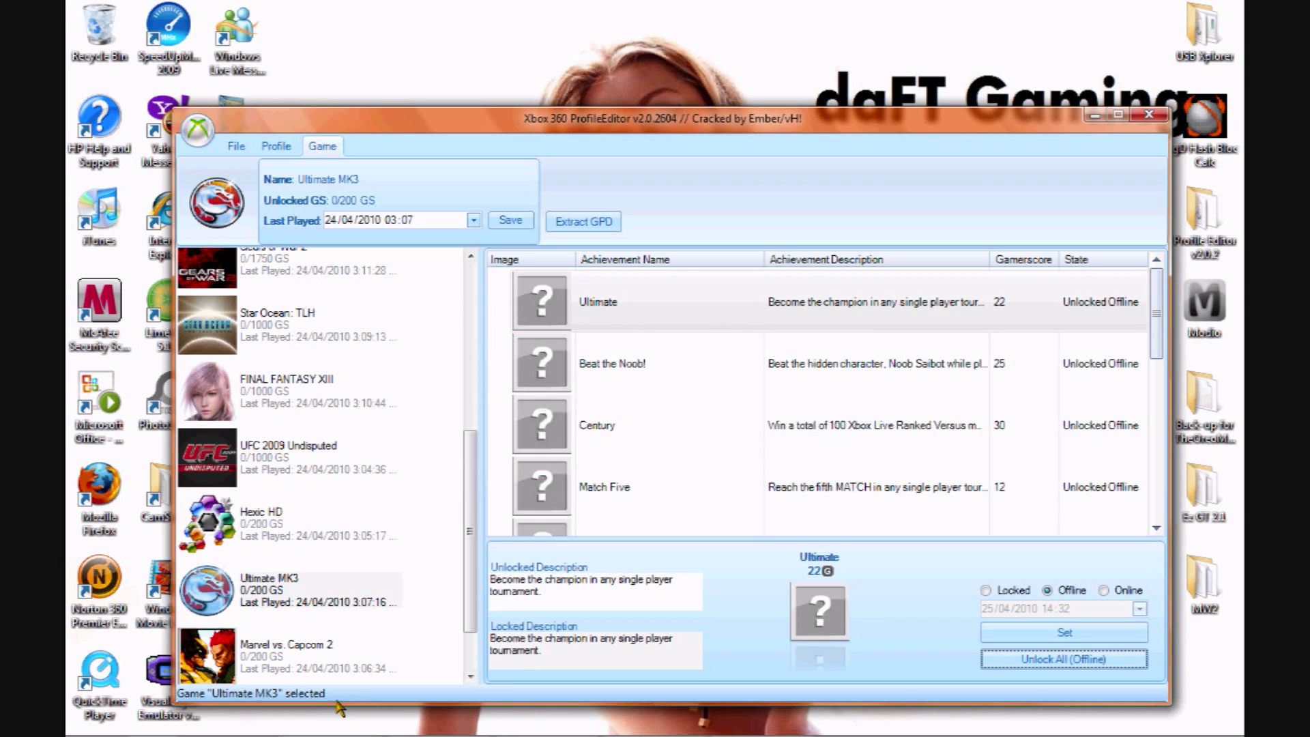
click(337, 681)
click(983, 658)
key(Return)
scroll(394, 609, down, 2)
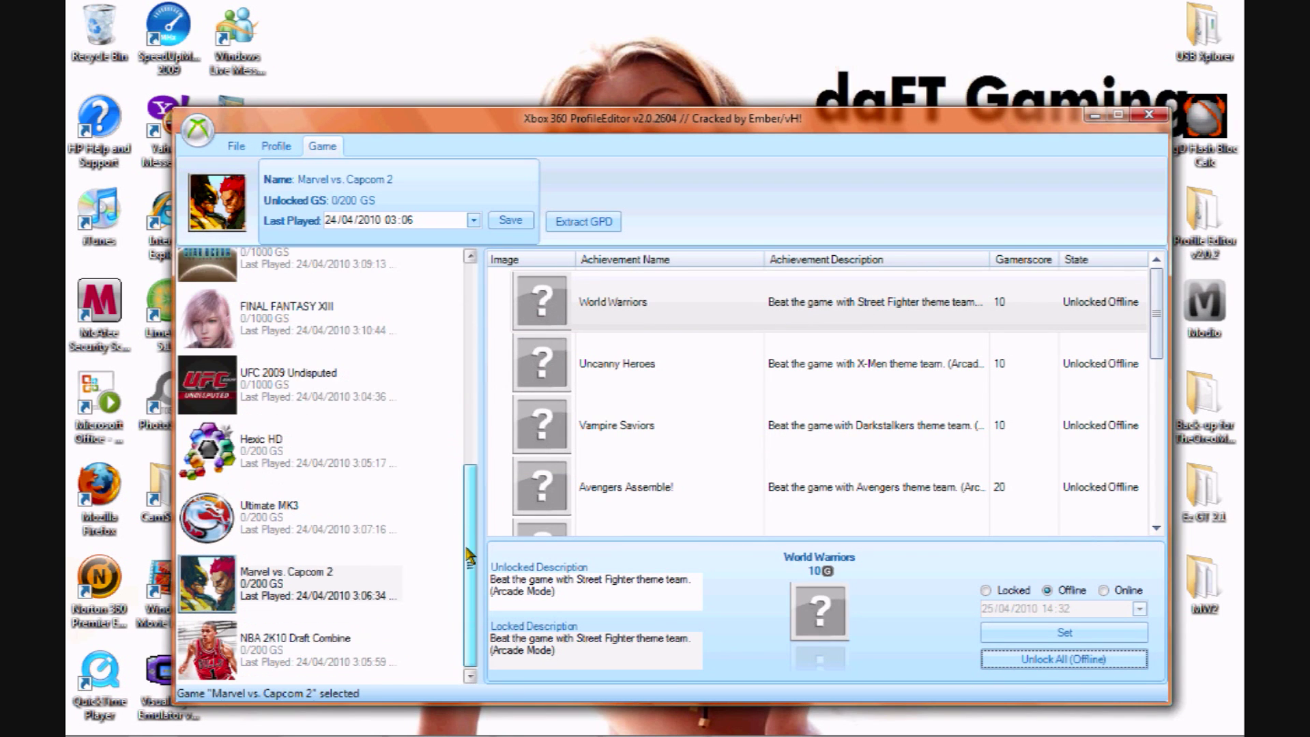
- Unlock all achievements as offline for NBA 2K10 Draft Combine
click(374, 637)
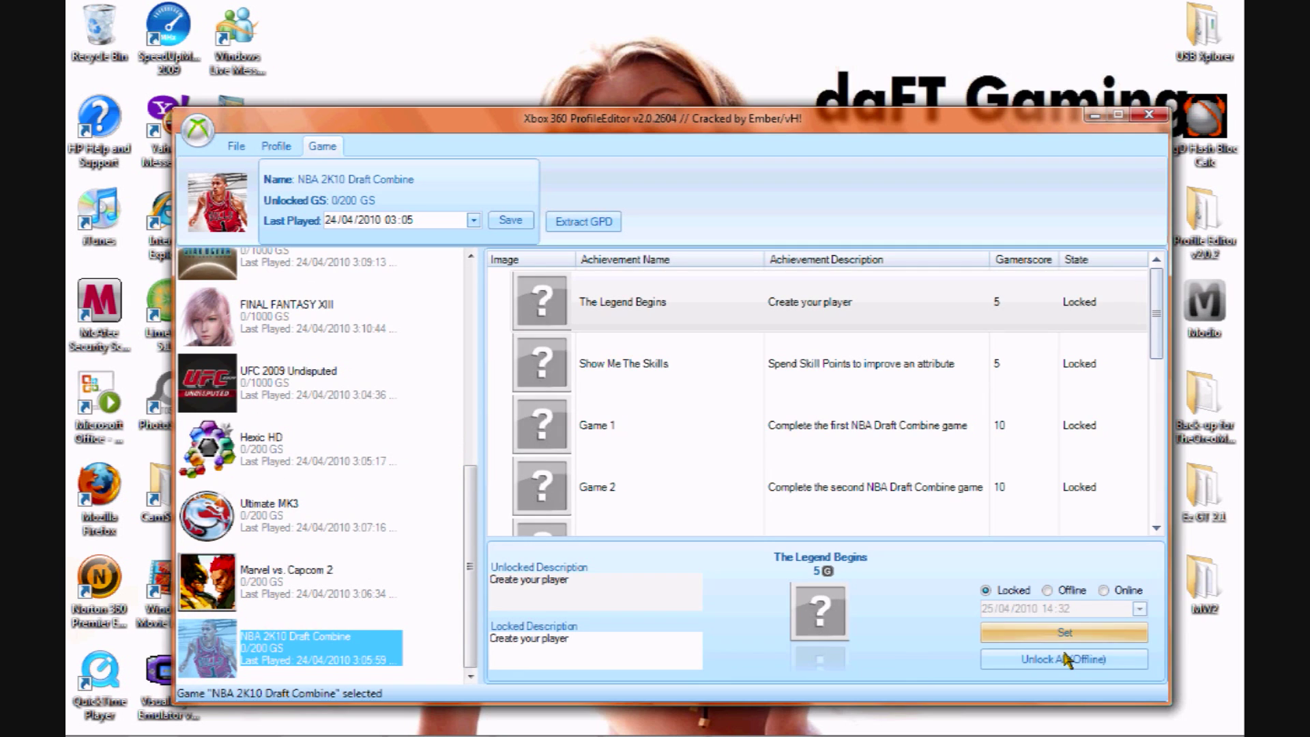
click(1075, 659)
click(709, 485)
drag(469, 576, 427, 354)
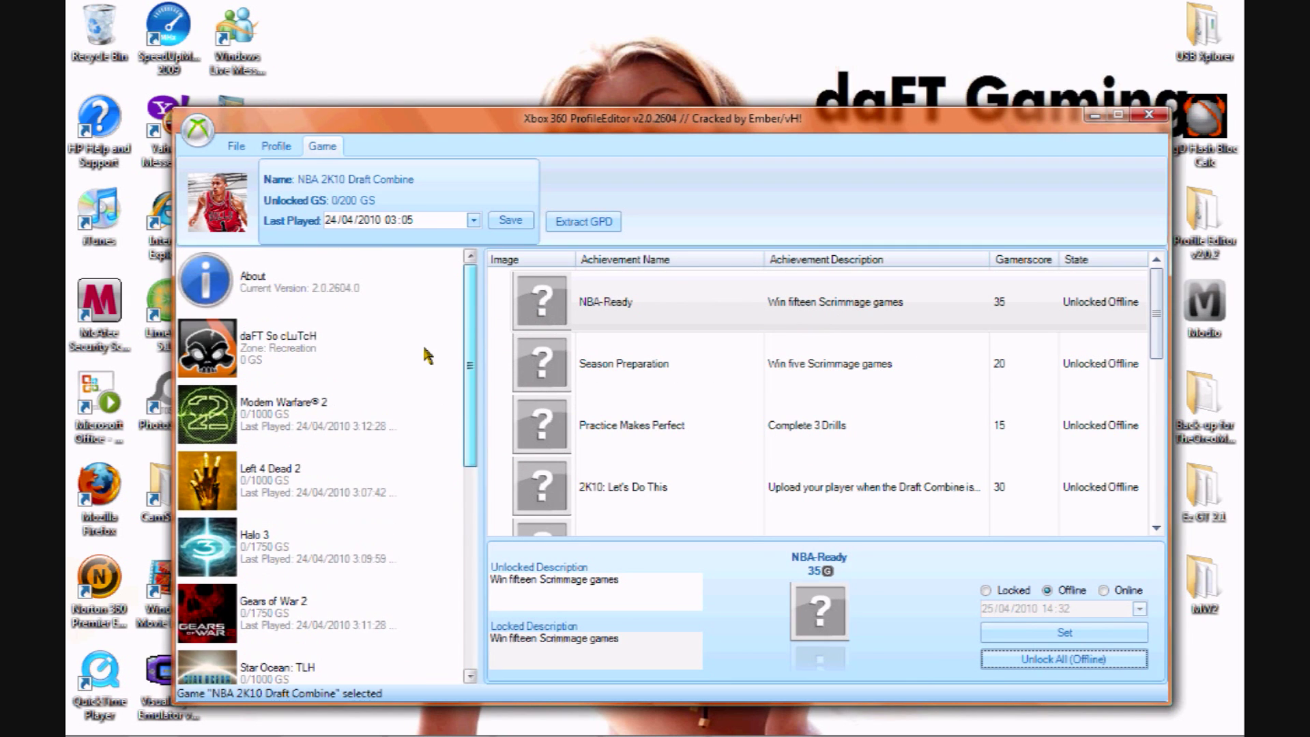
- Save the modified profile and close the profile editor
click(236, 146)
click(227, 194)
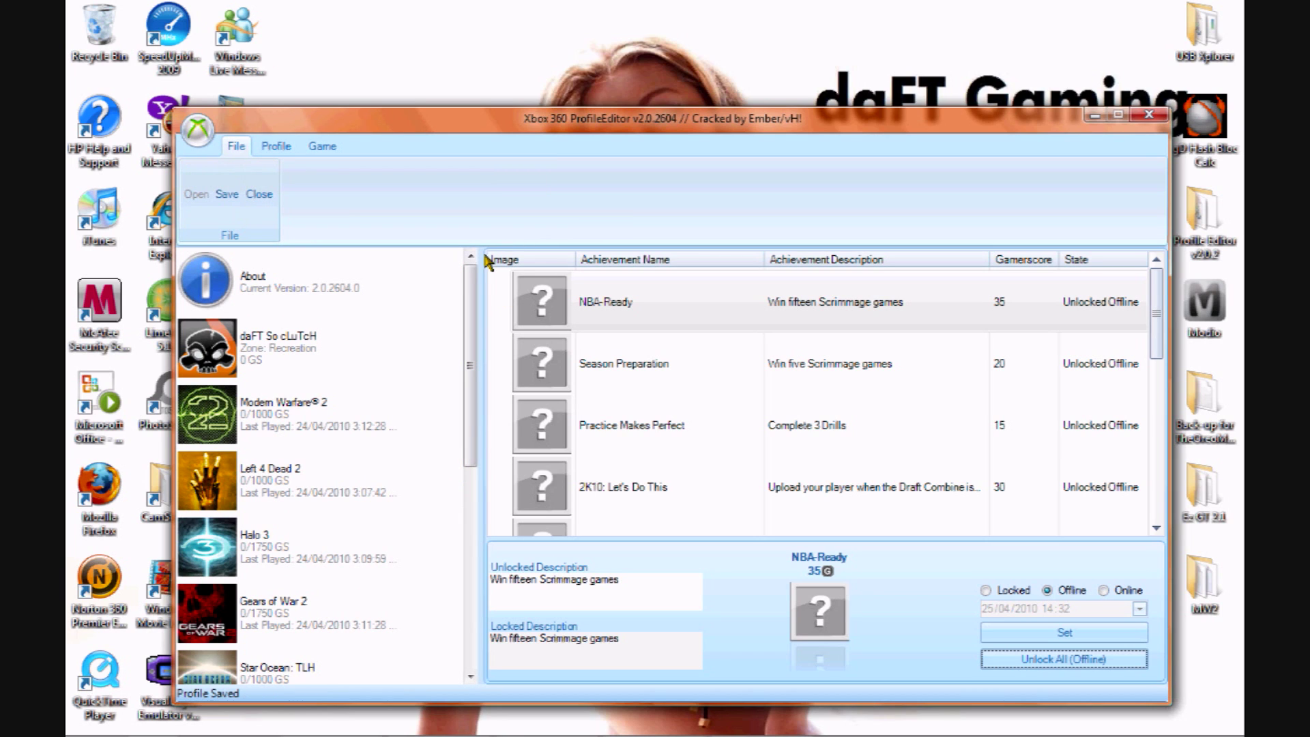
click(227, 193)
click(1151, 115)
- Relaunch ProfileEditor from the Profile Editor v2.0.2 folder and reopen the modified profile from the desktop
double_click(1205, 218)
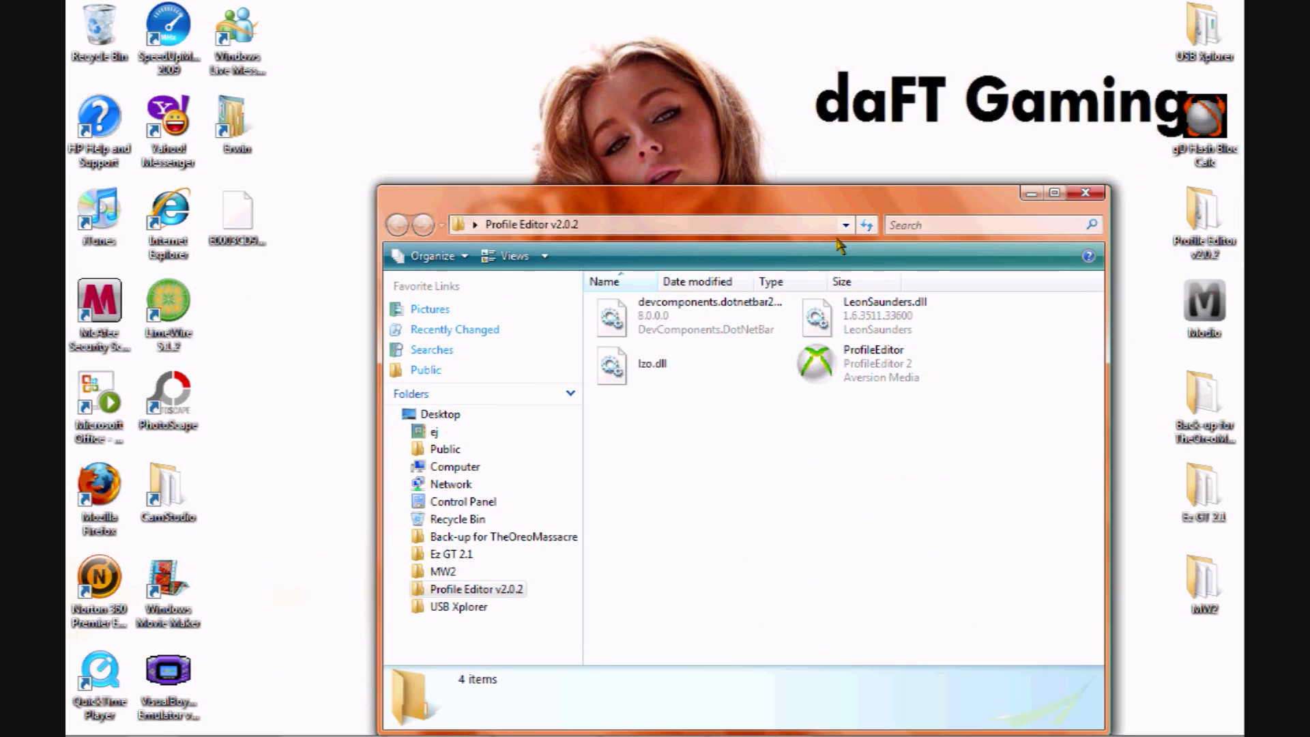
click(872, 359)
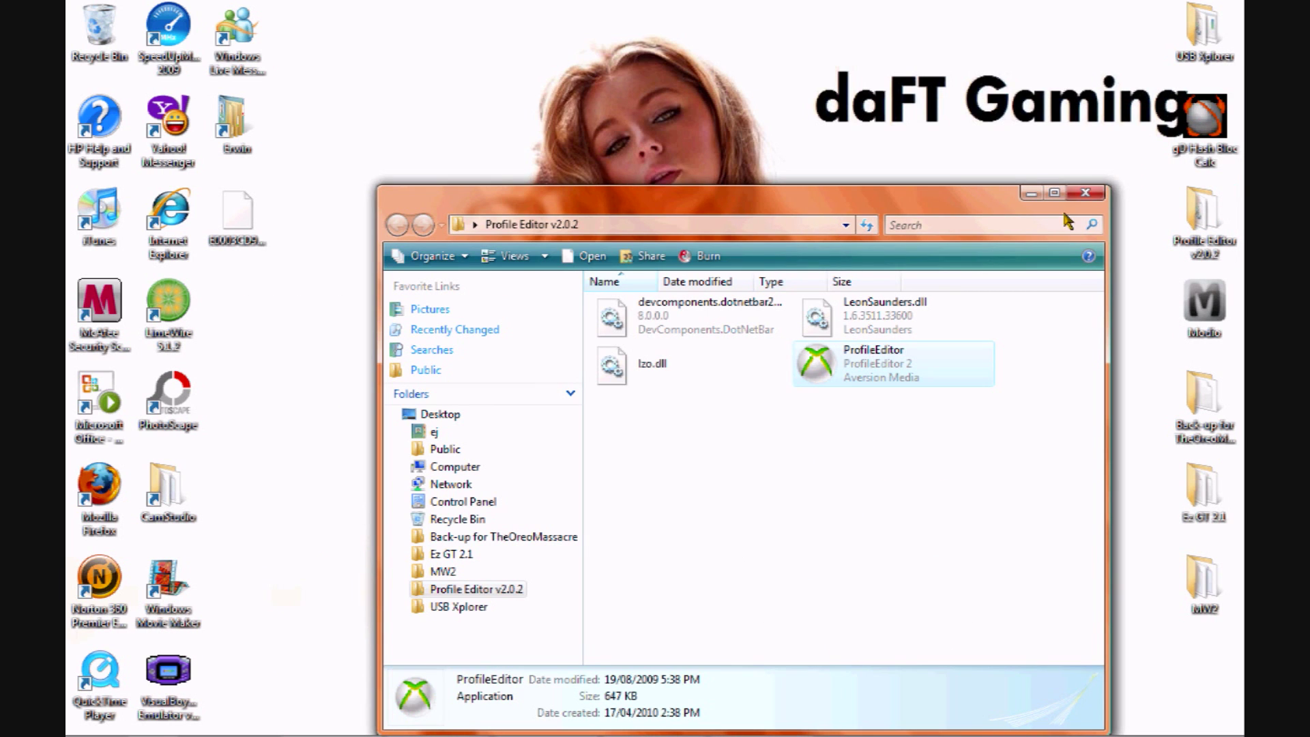
click(1086, 194)
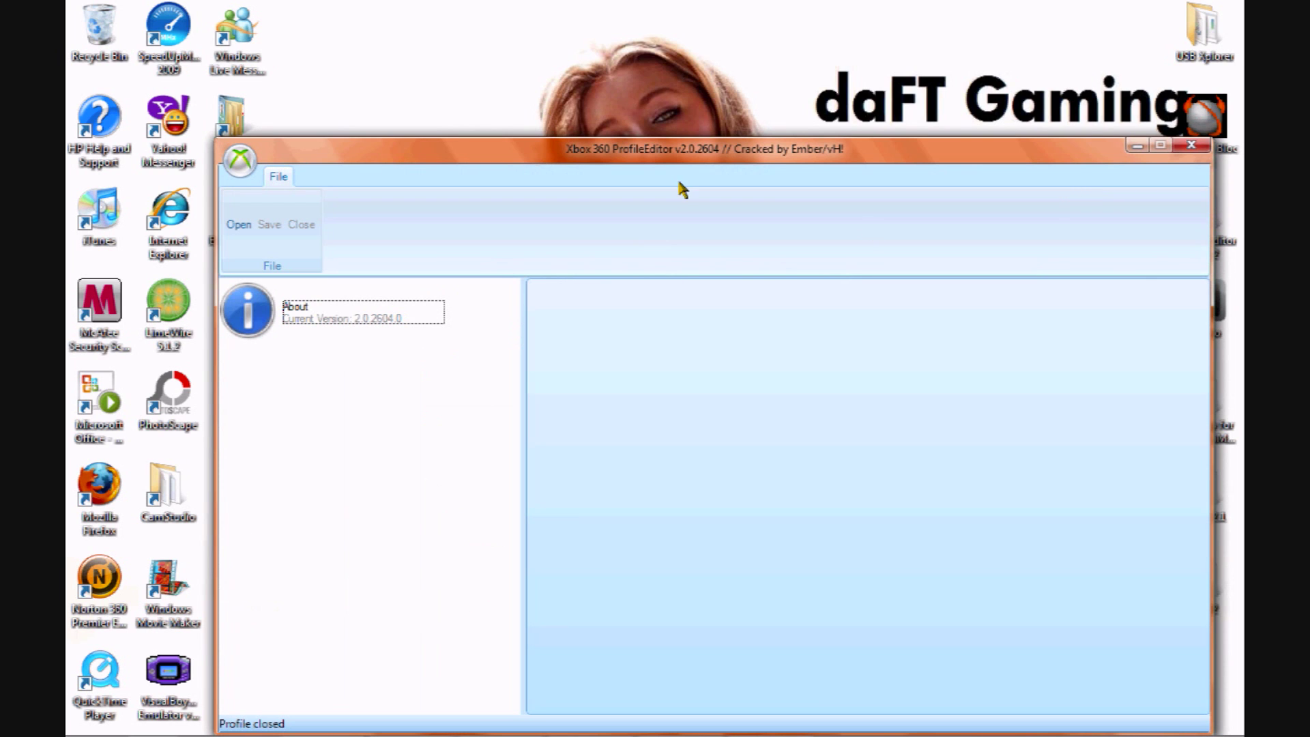
click(239, 221)
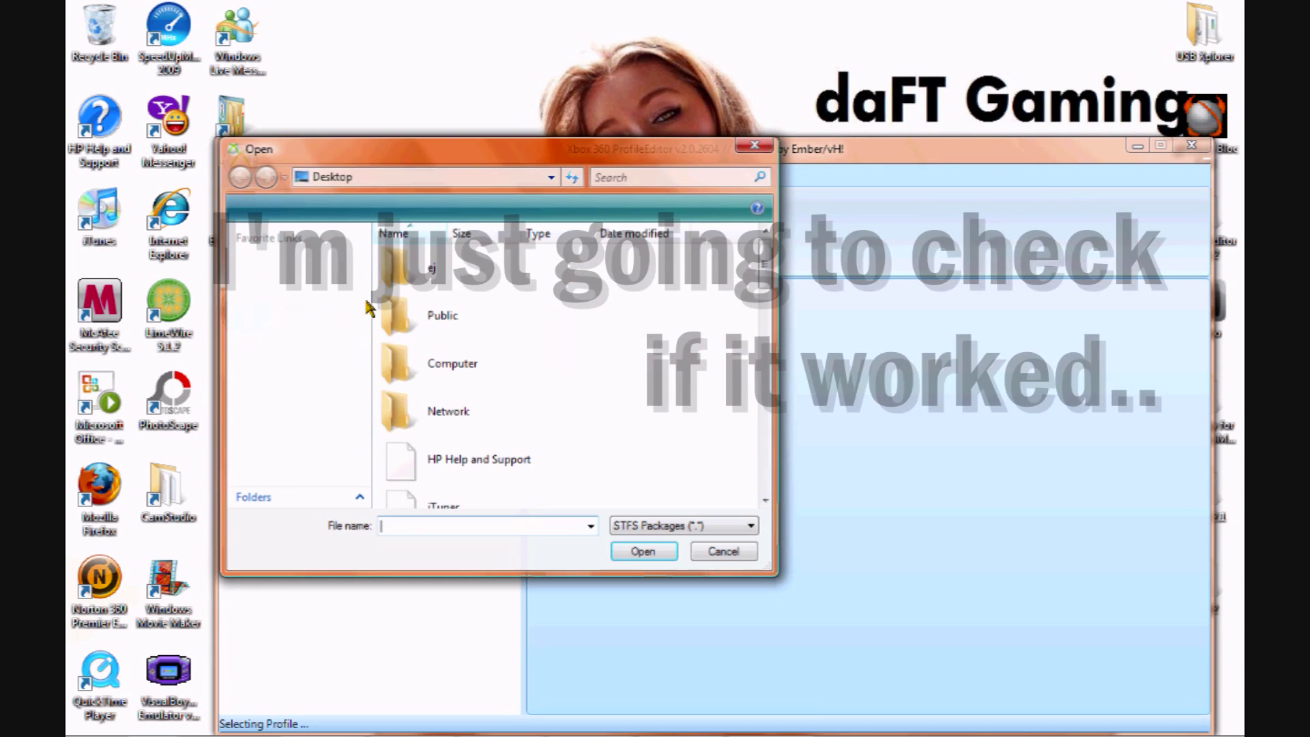
key(alt+Down)
key(Return)
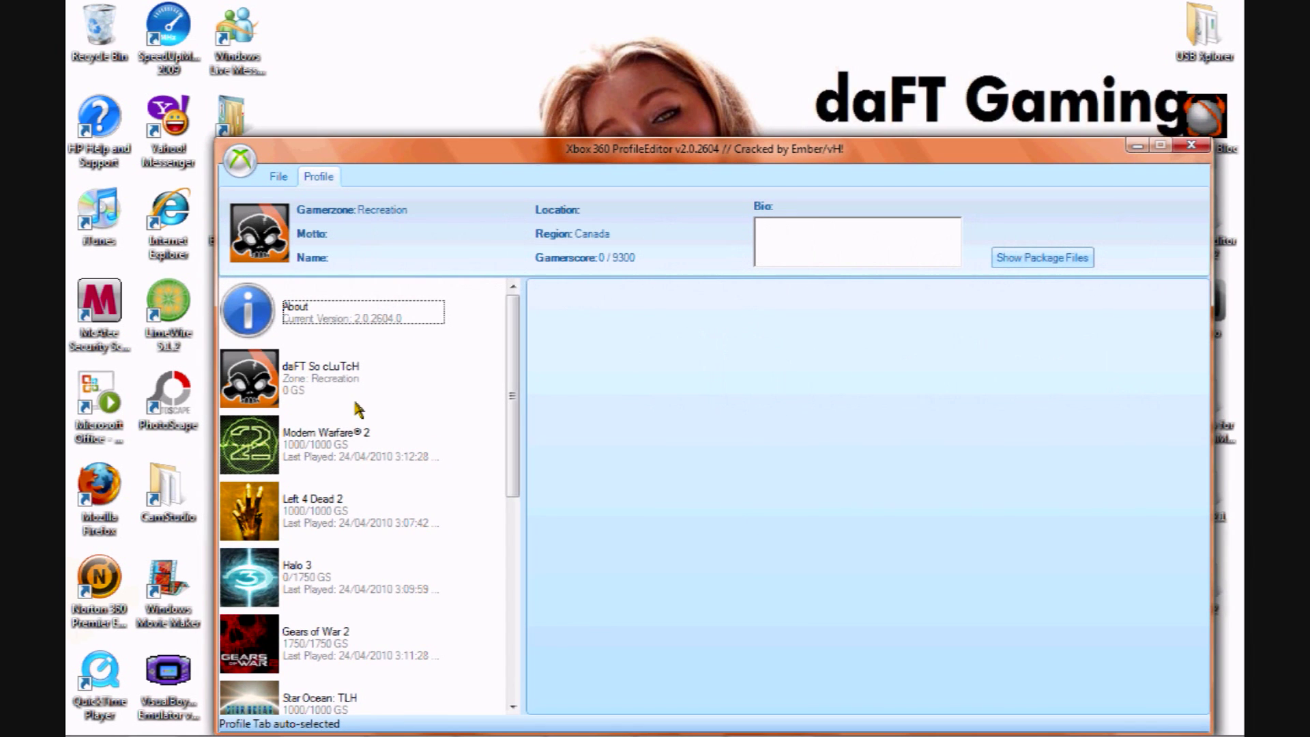
- Check the unlocked gamerscore of Modern Warfare 2 and the profile overview, and close the editor and its folder
click(332, 398)
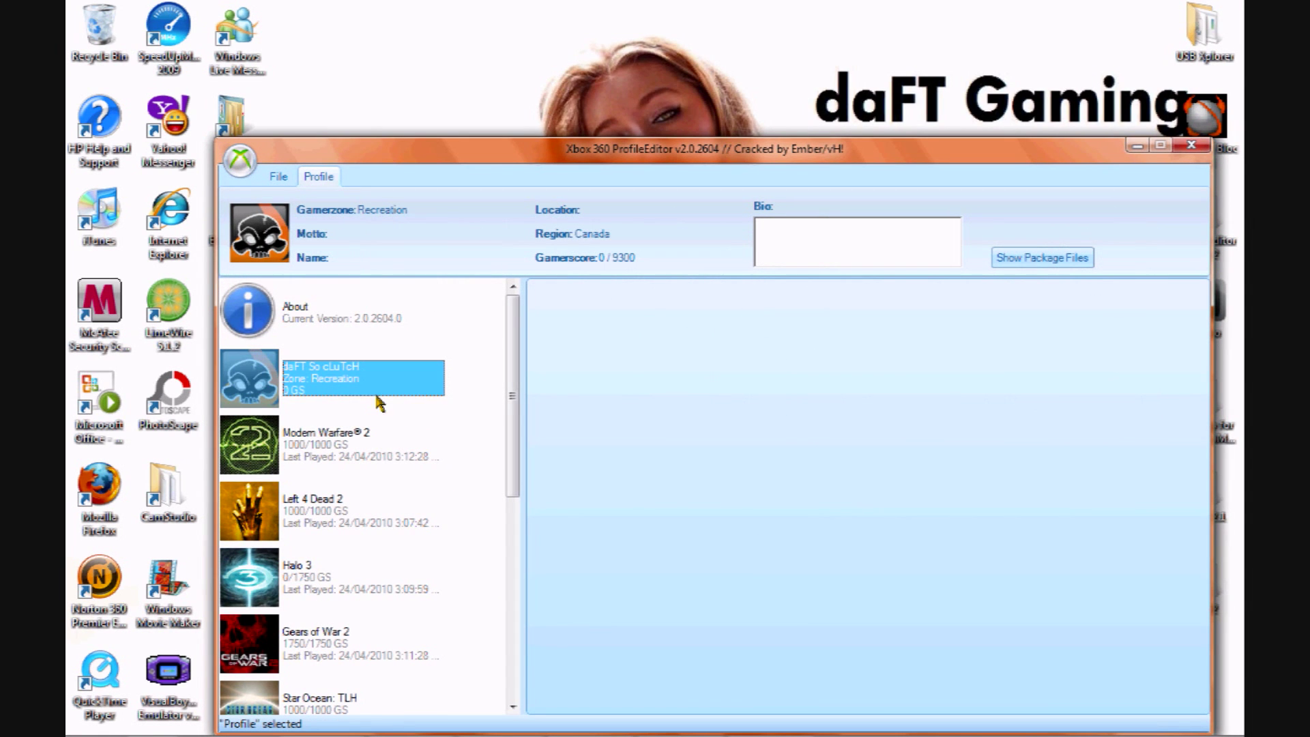
key(Down)
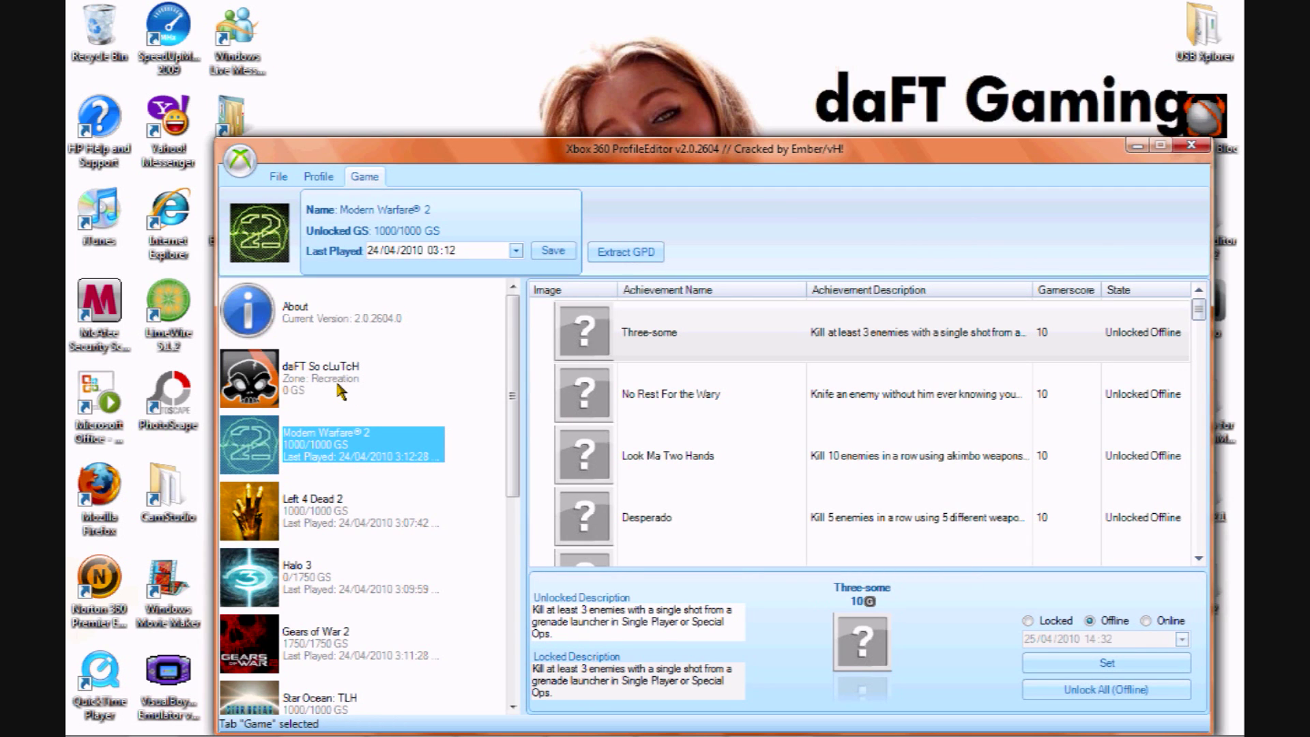
click(336, 379)
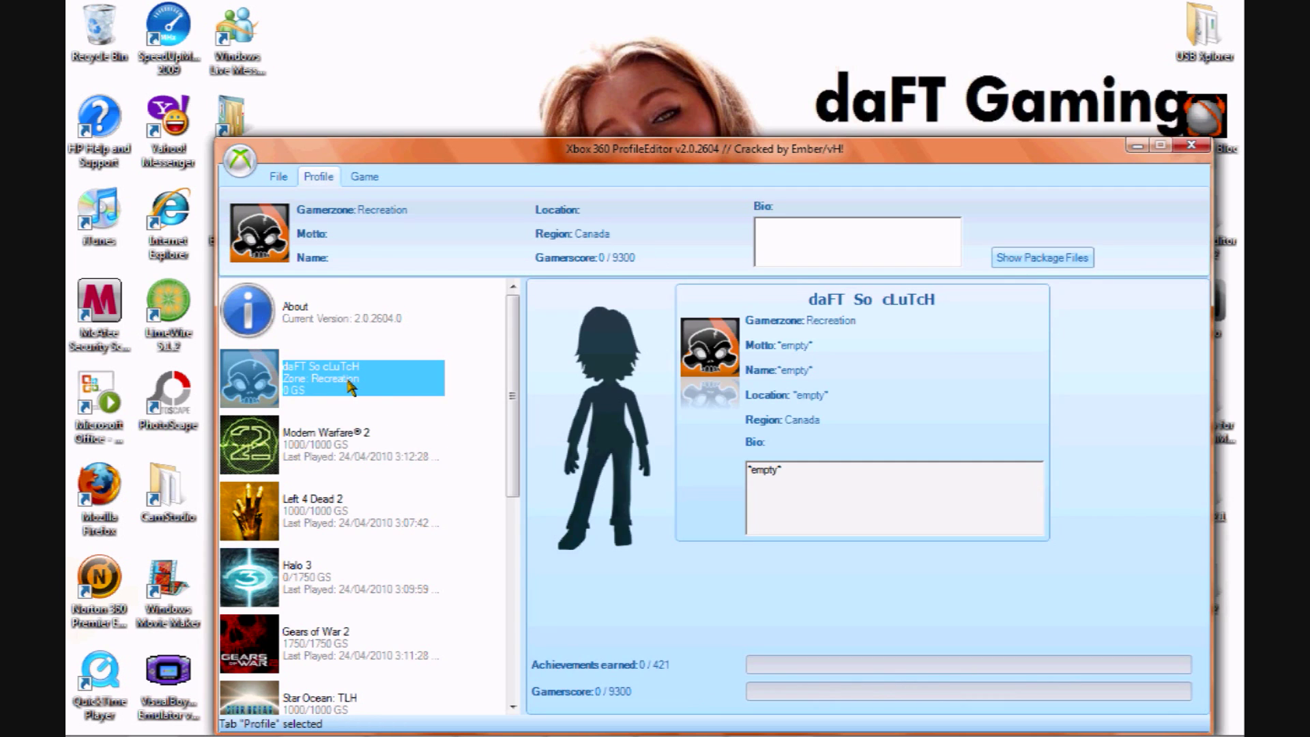
drag(515, 380, 618, 201)
drag(495, 139, 459, 116)
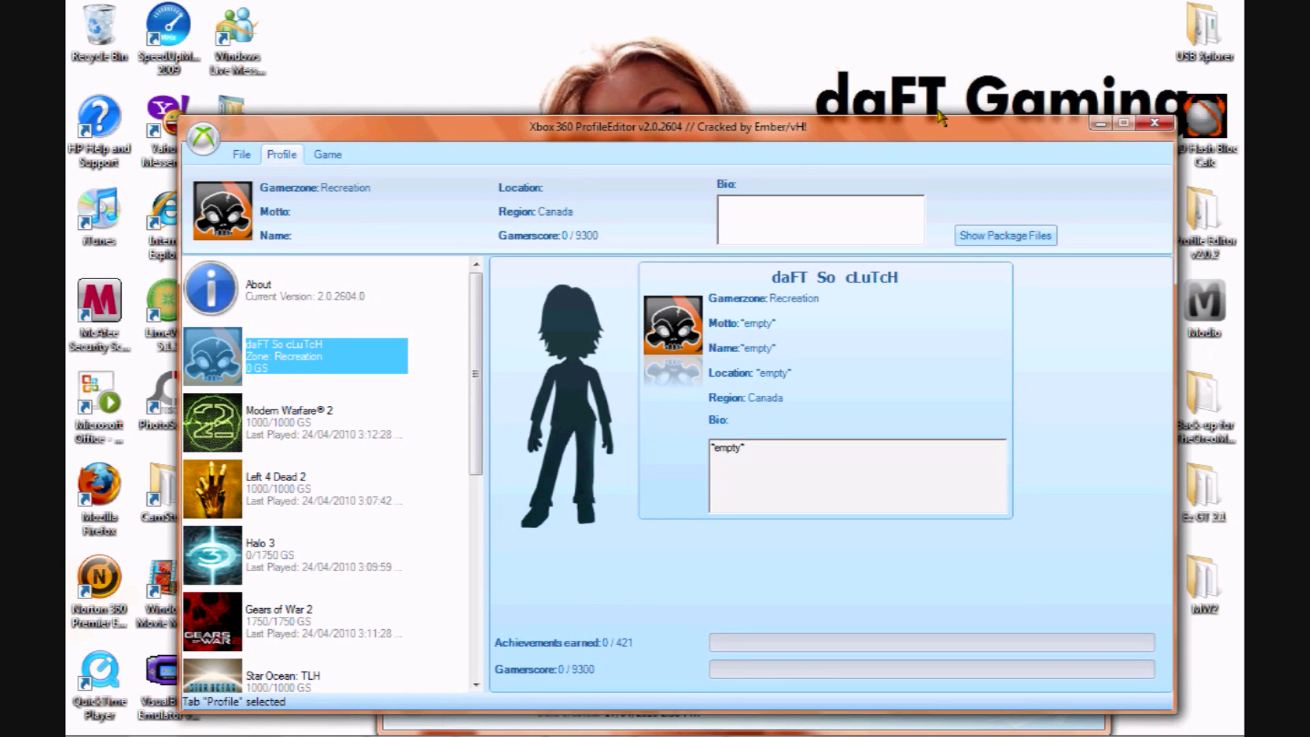
click(1154, 125)
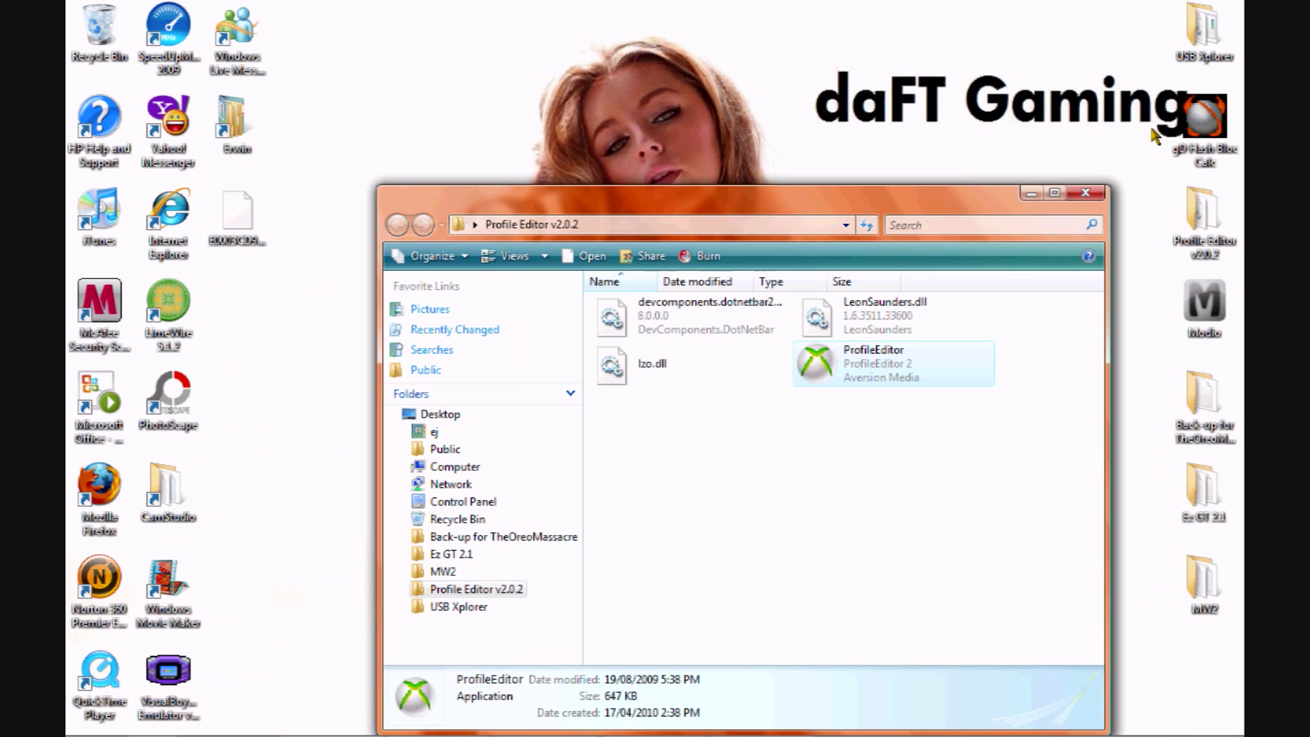
click(1086, 194)
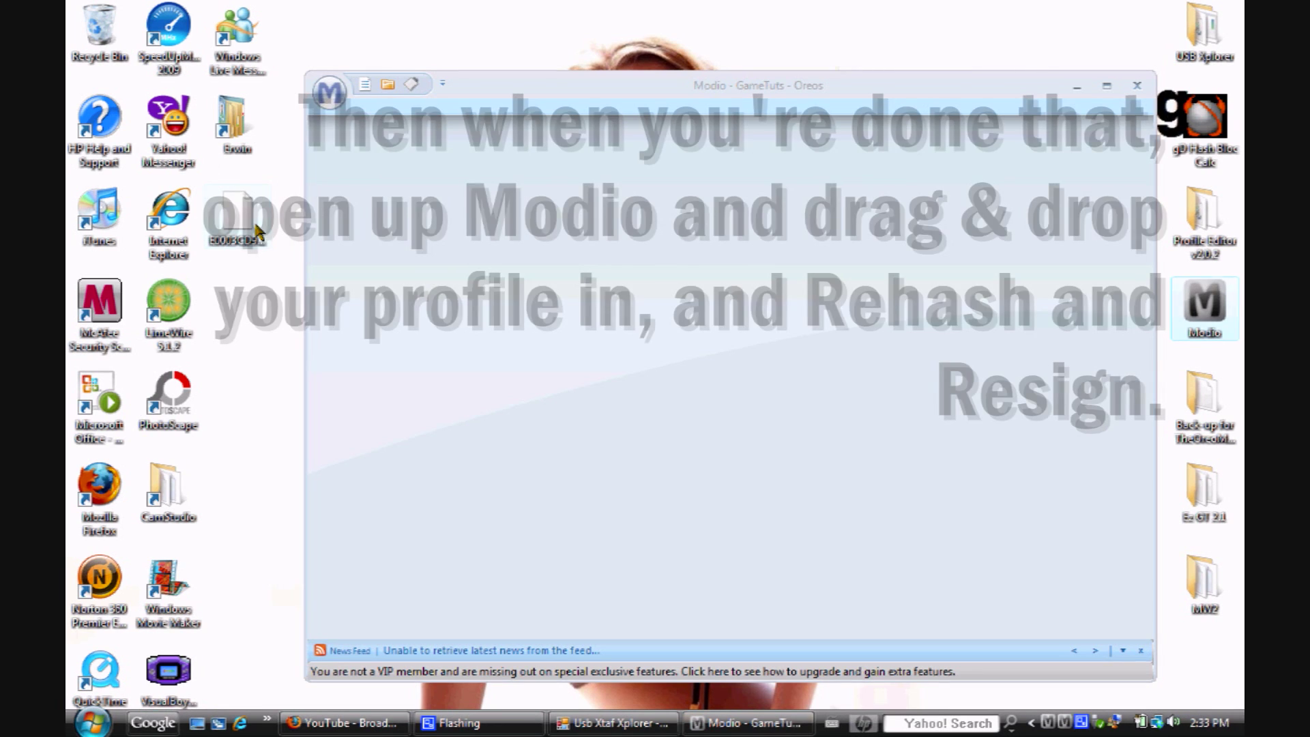
- Load the modified profile file from the desktop into Modio, rehash and resign it, and close Modio
click(258, 232)
drag(481, 346, 481, 348)
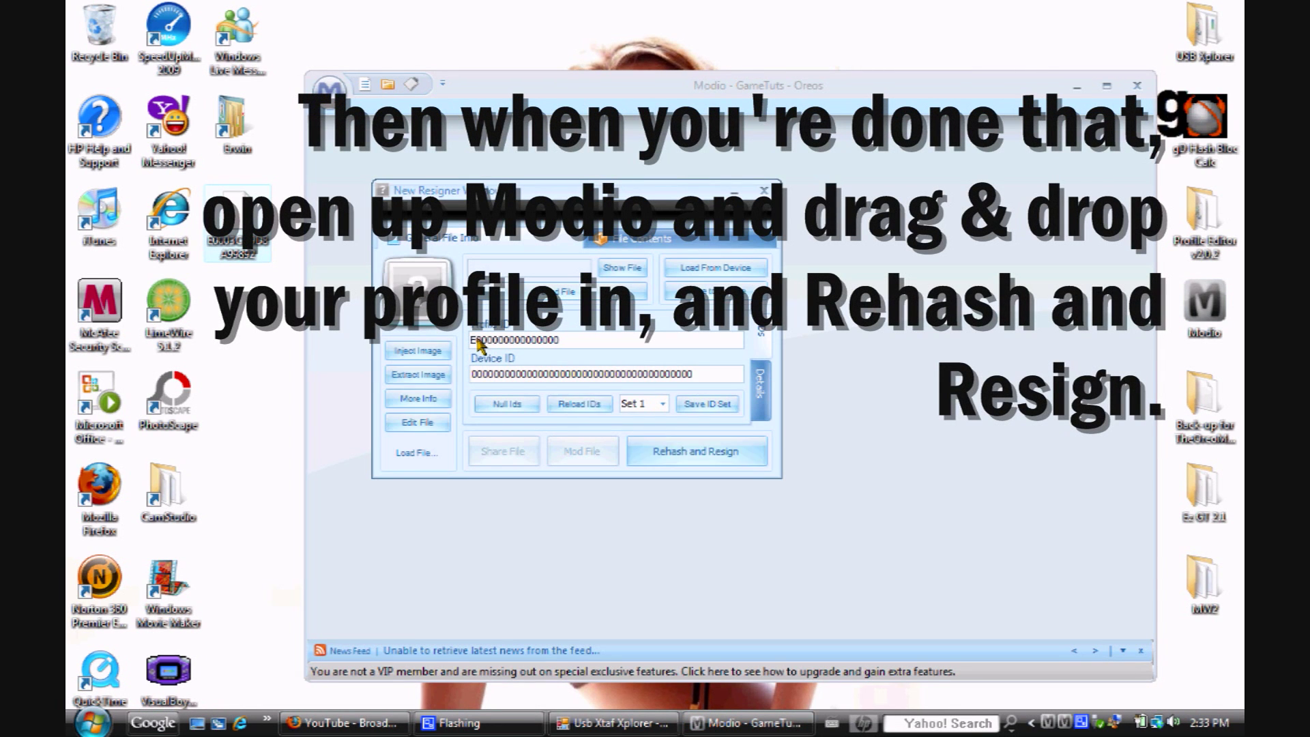
click(705, 461)
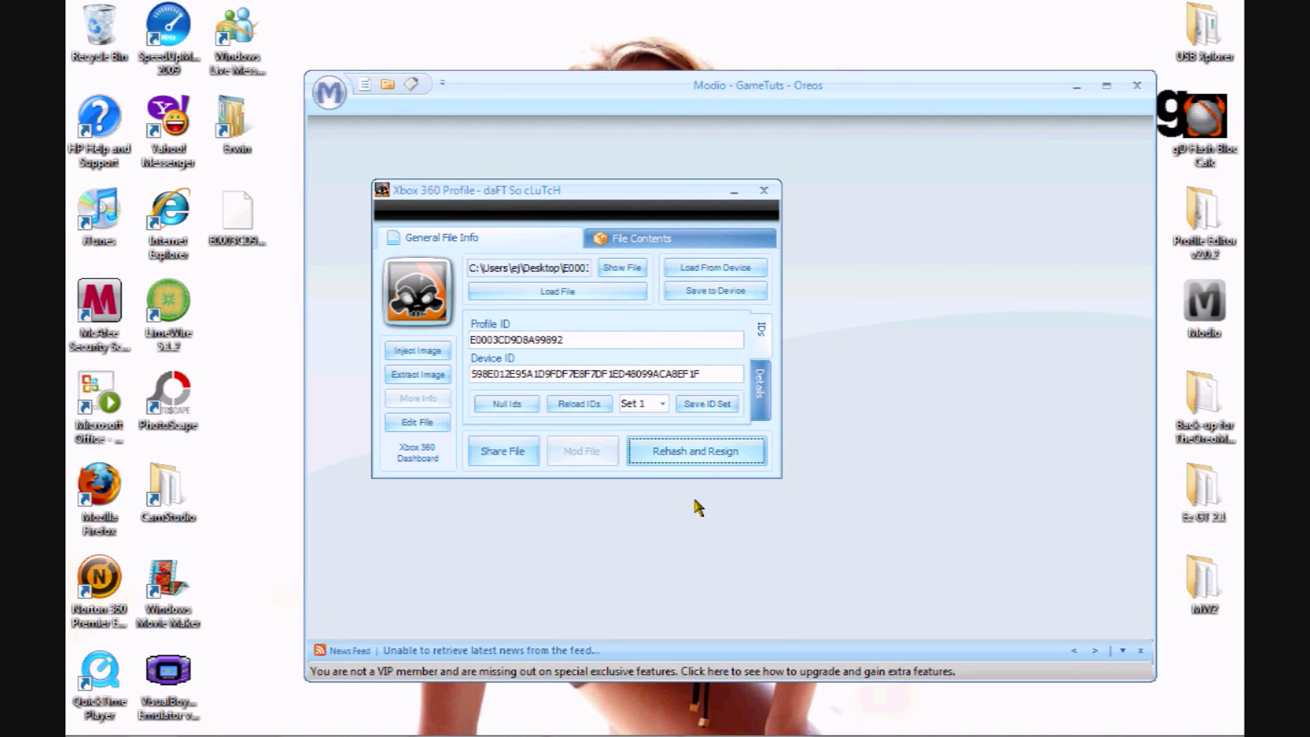
click(692, 455)
click(1137, 87)
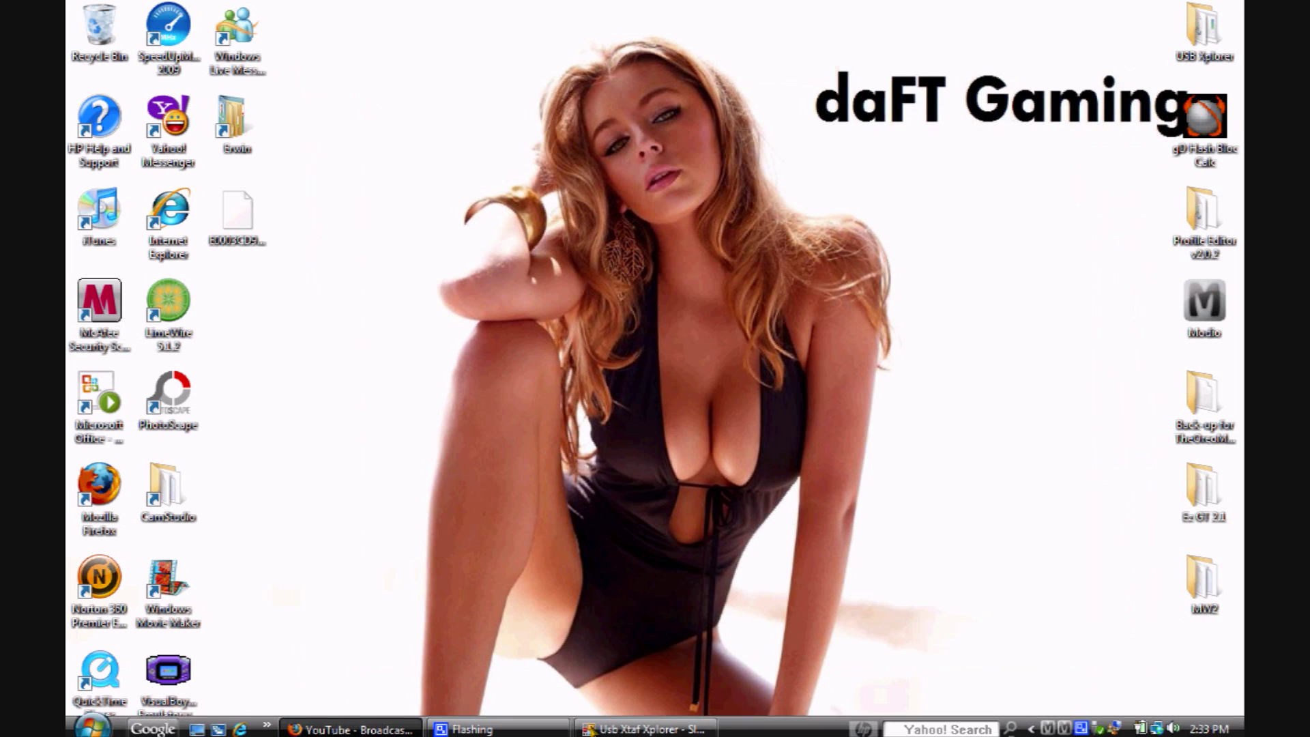
- Switch to Usb Xtaf Xplorer and delete the original profile from the USB device
click(645, 723)
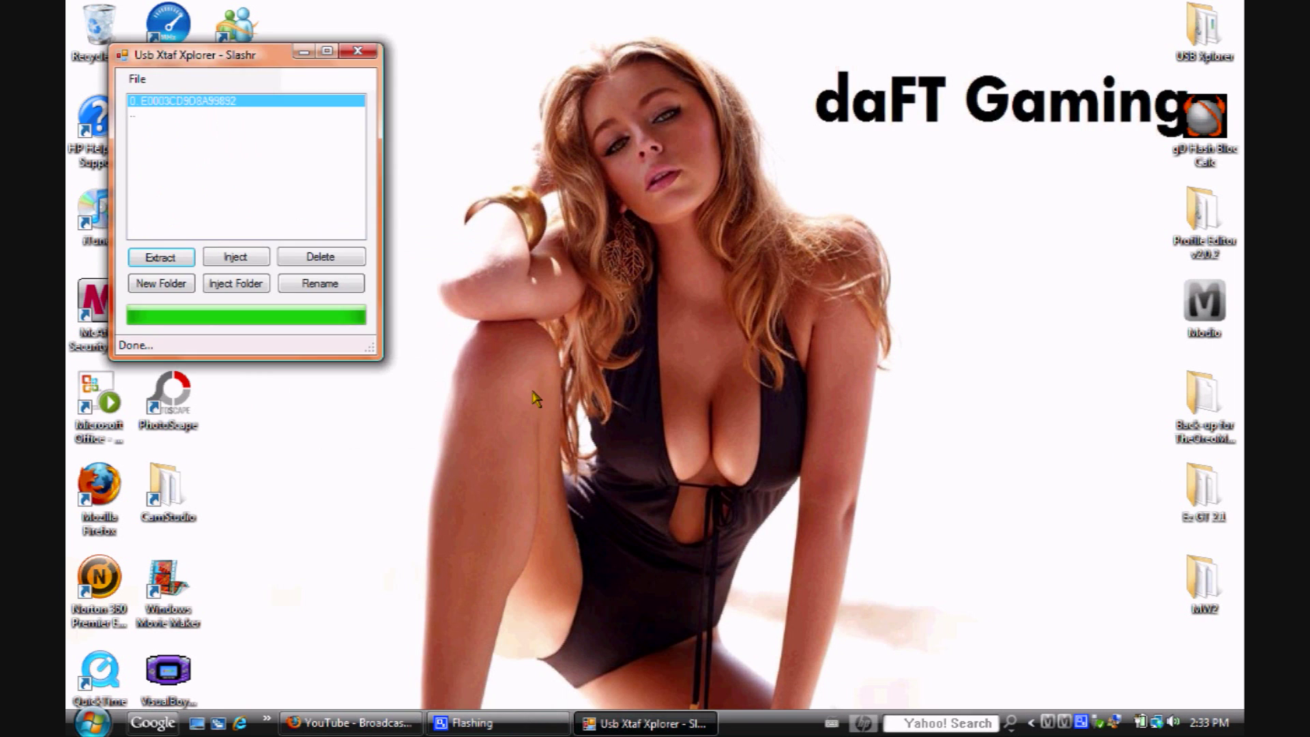
drag(256, 60, 598, 92)
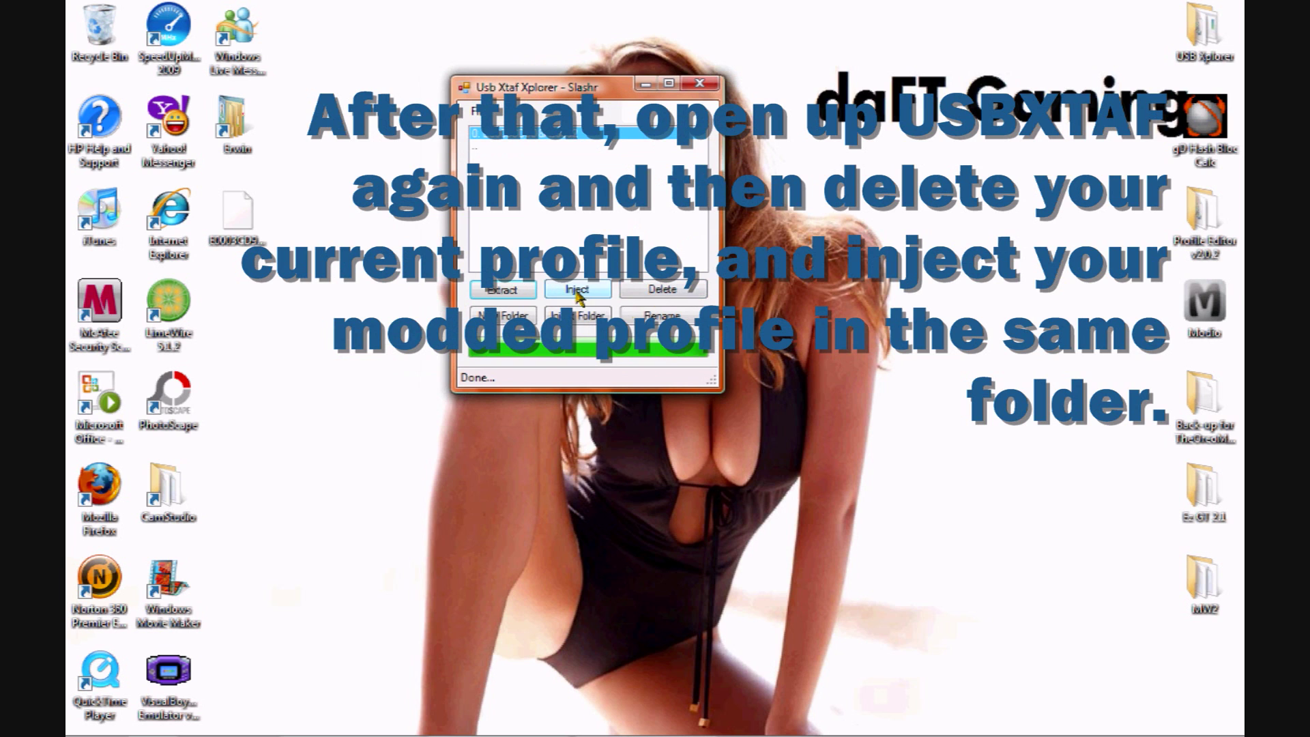
click(659, 291)
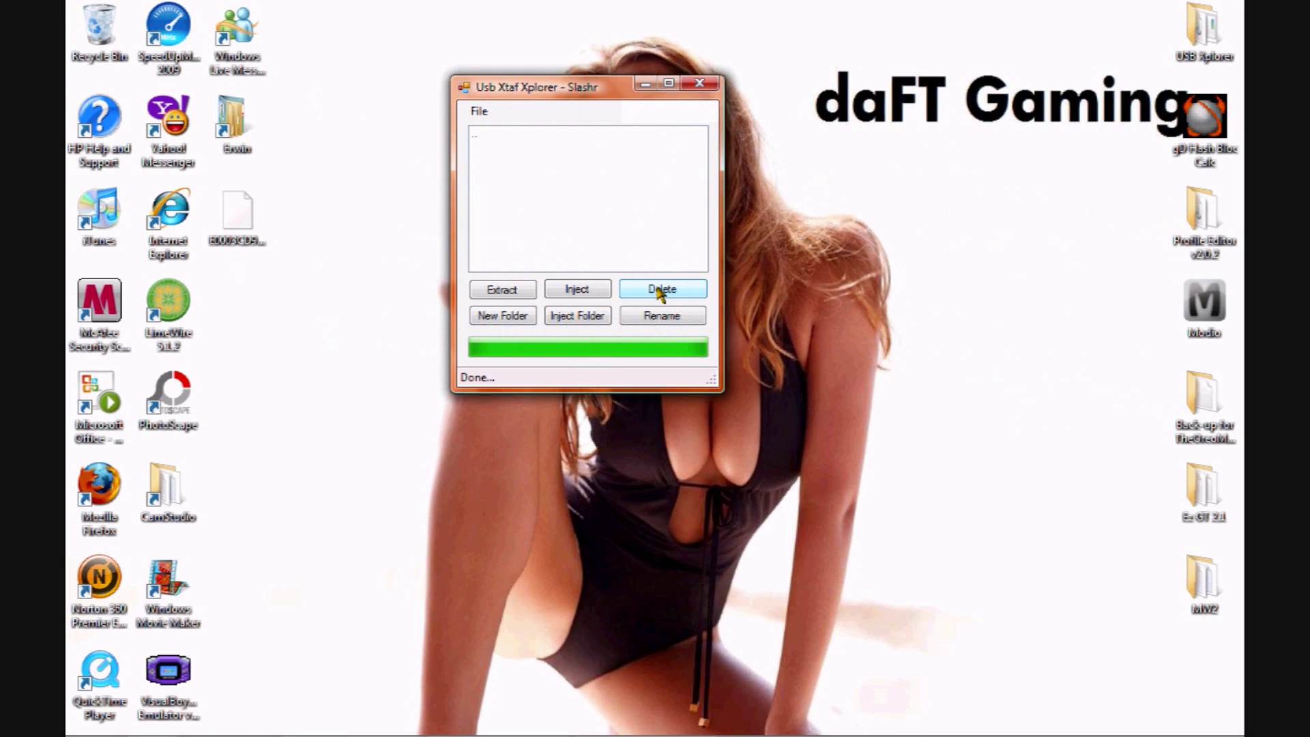
- Inject the modified profile file from the desktop into the same USB folder and close Usb Xtaf Xplorer
click(558, 292)
text(E)
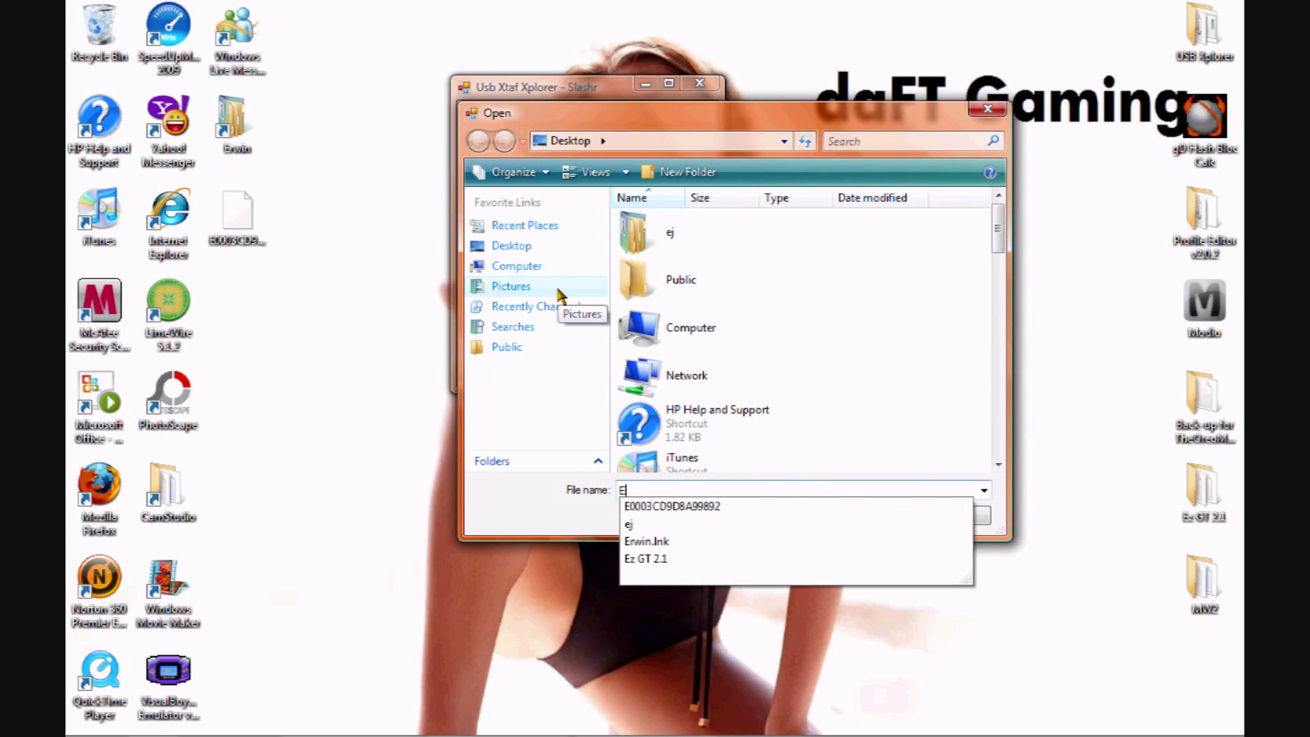
key(Down)
key(Return)
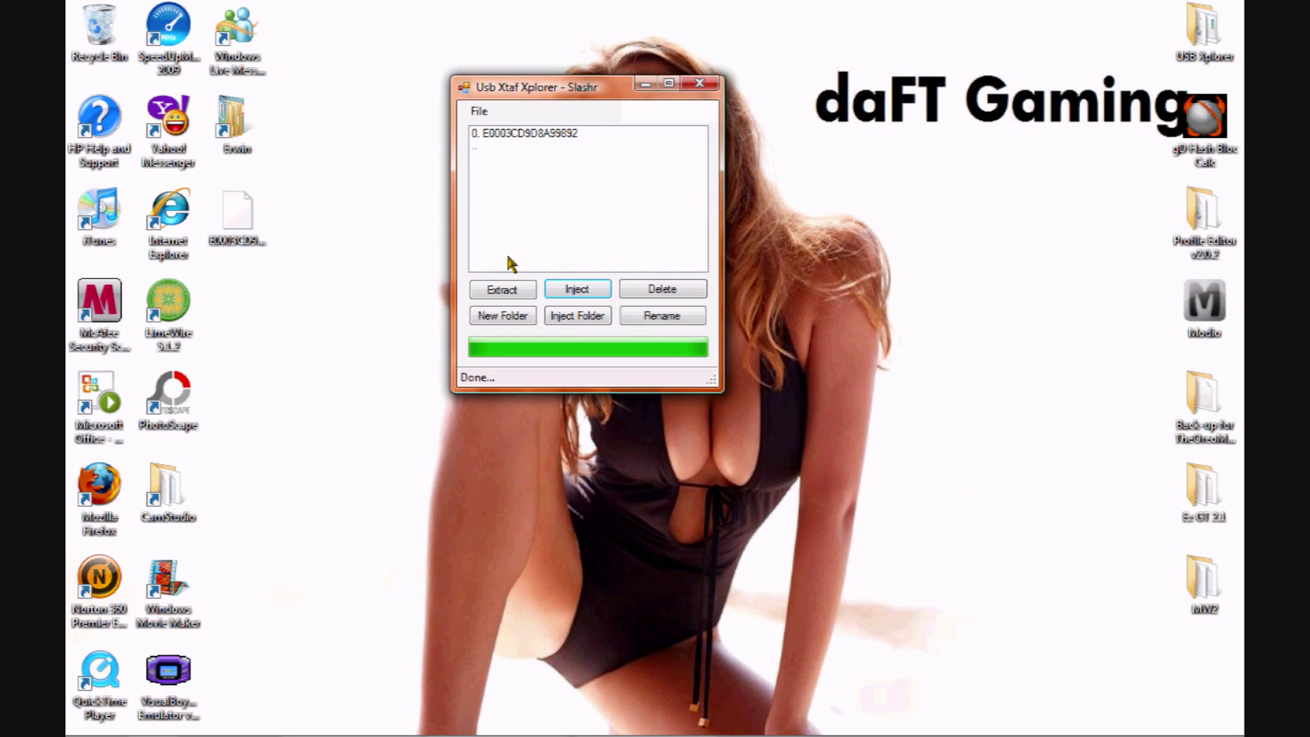
click(709, 87)
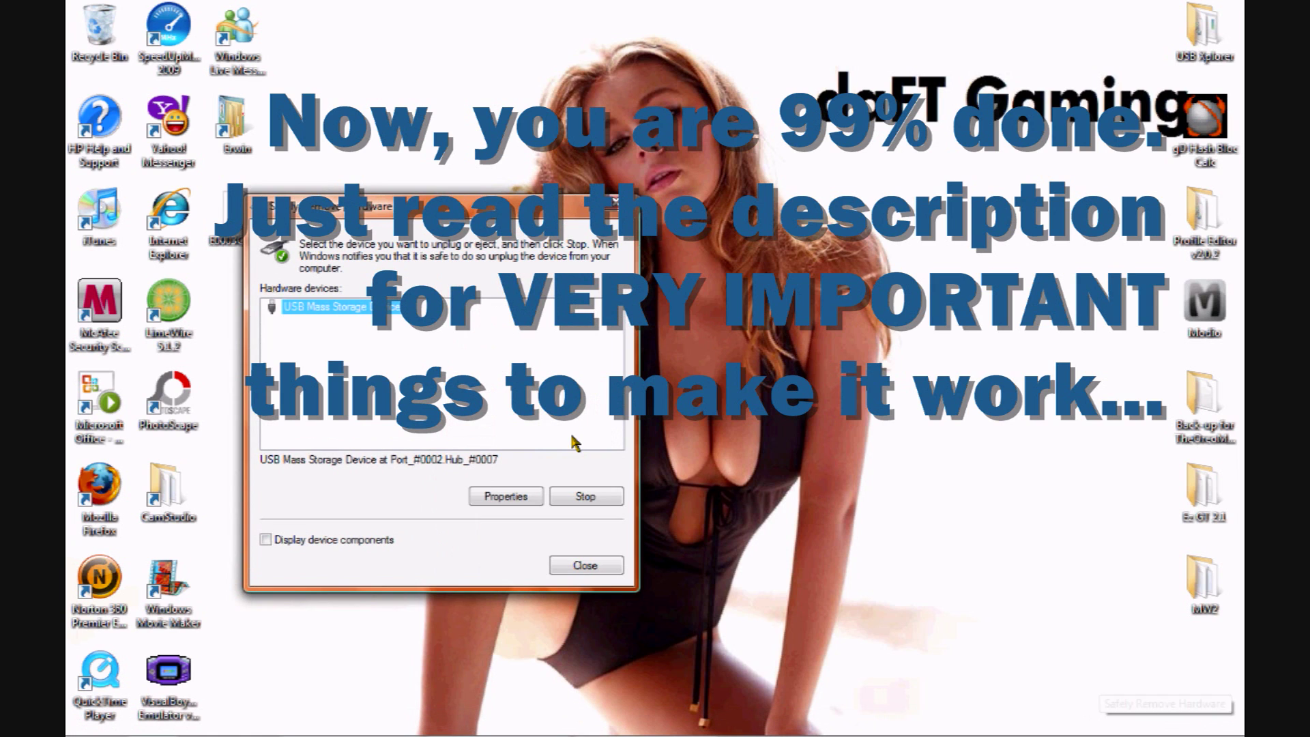
- Stop the USB Mass Storage Device so it can be unplugged safely
click(591, 497)
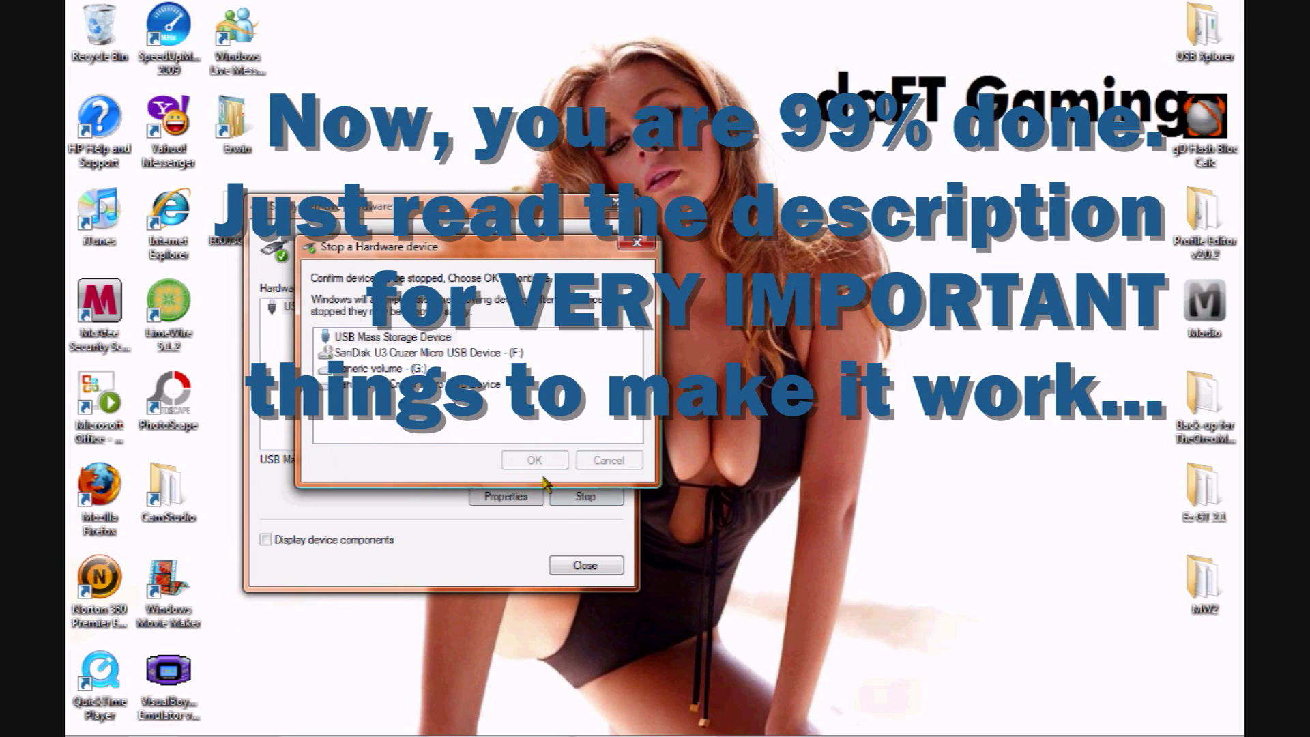
key(Return)
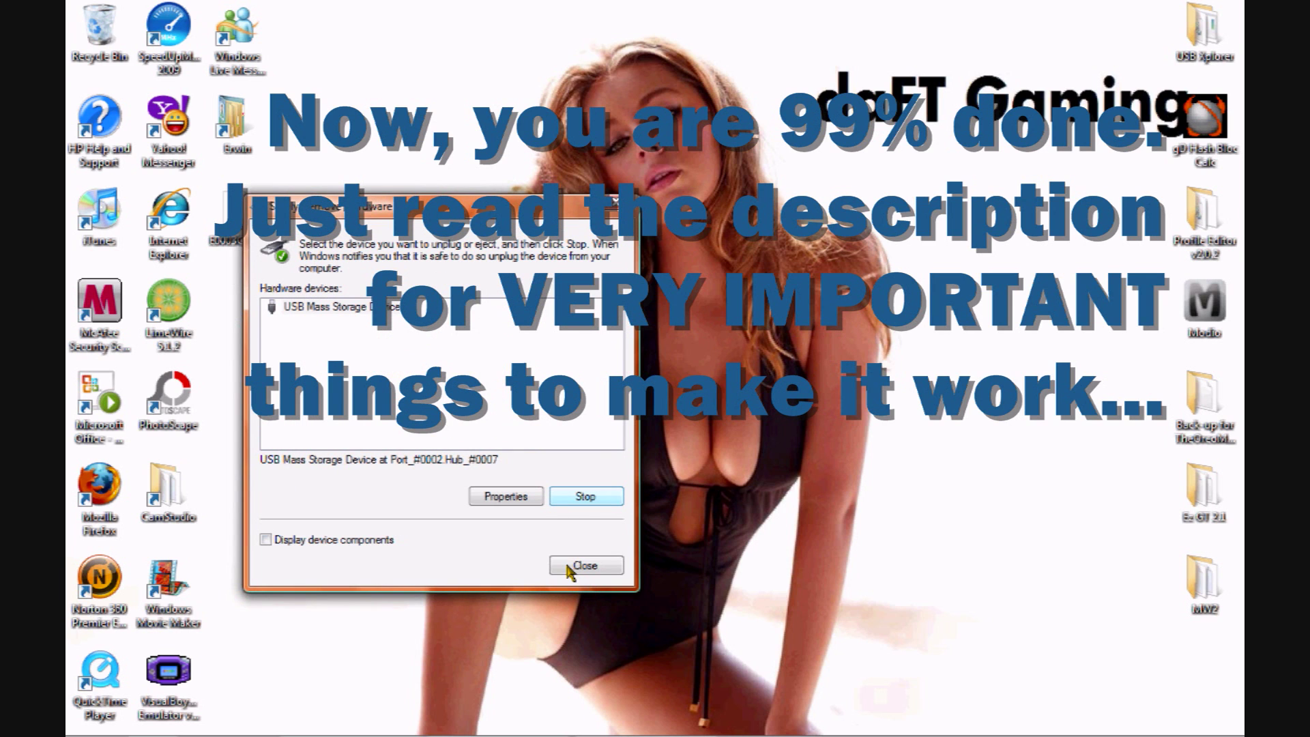